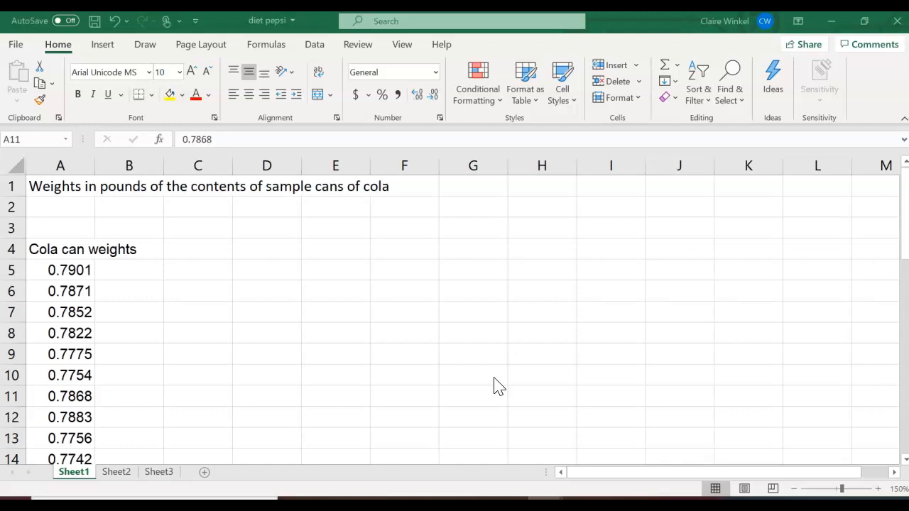
Switch to Sheet2, which holds the Pets table with cat, dog, fish and bird counts.
{"action": "left_click", "coordinate": [119, 473]}
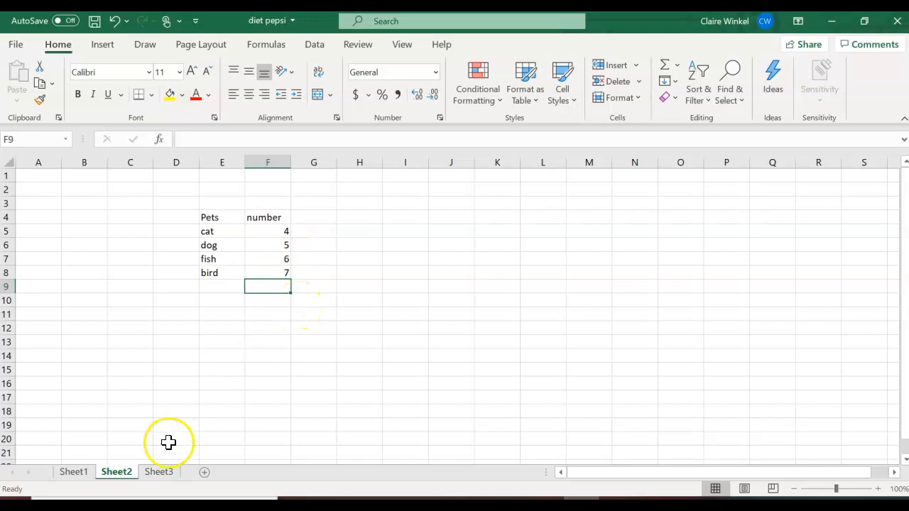
Ink-sketch a bar chart over the Pets table and mark cat's count.
{"action": "mouse_move", "coordinate": [416, 204]}
{"action": "left_mouse_down"}
{"action": "mouse_move", "coordinate": [471, 351]}
{"action": "mouse_move", "coordinate": [663, 364]}
{"action": "left_mouse_up"}
{"action": "mouse_move", "coordinate": [468, 359]}
{"action": "left_mouse_down"}
{"action": "mouse_move", "coordinate": [506, 296]}
{"action": "mouse_move", "coordinate": [507, 351]}
{"action": "mouse_move", "coordinate": [523, 280]}
{"action": "mouse_move", "coordinate": [562, 345]}
{"action": "mouse_move", "coordinate": [590, 231]}
{"action": "mouse_move", "coordinate": [613, 355]}
{"action": "left_mouse_up"}
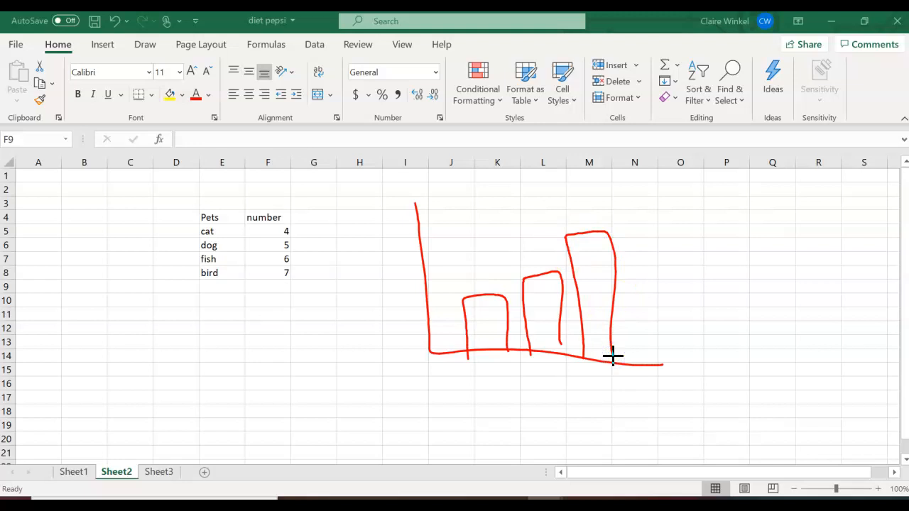
{"action": "left_click_drag", "start_coordinate": [227, 227], "coordinate": [298, 236]}
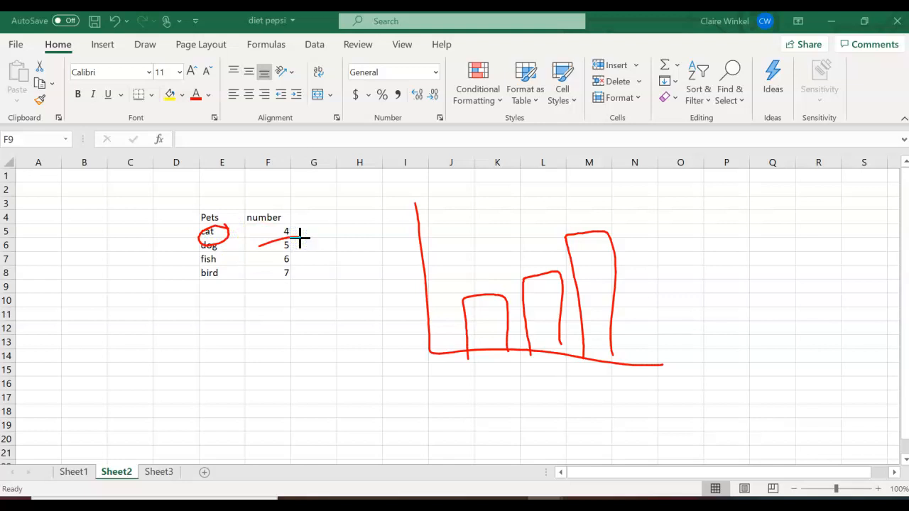
Discard the ink sketches and return to the cola weights on Sheet1.
{"action": "left_click", "coordinate": [76, 471]}
{"action": "key", "text": "Escape"}
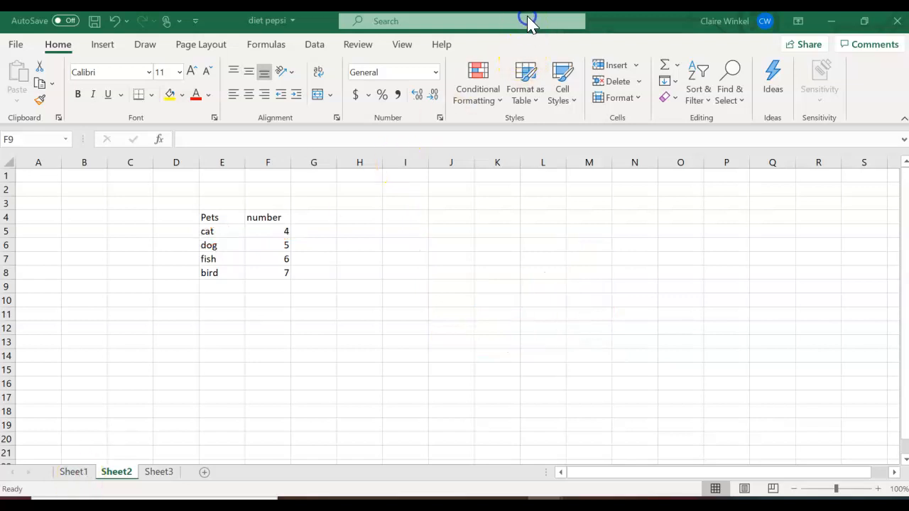
{"action": "left_click", "coordinate": [76, 473]}
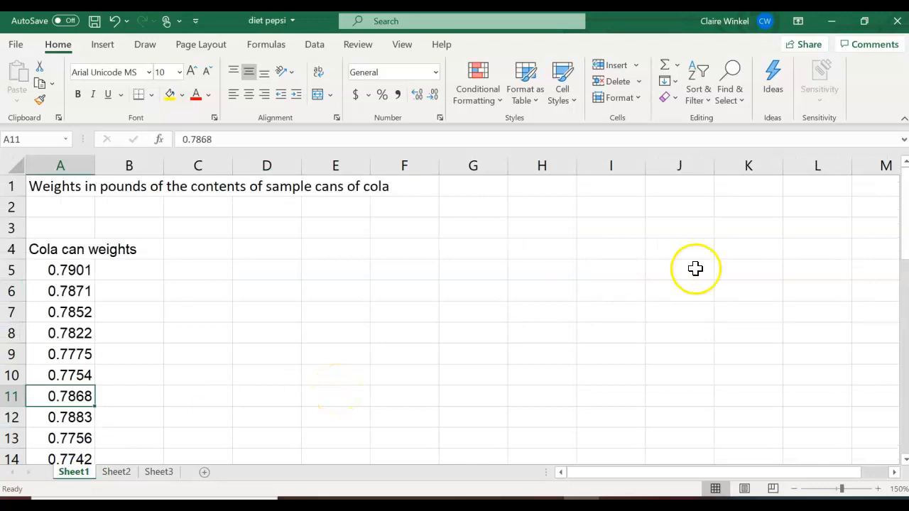
{"action": "left_click_drag", "start_coordinate": [904, 265], "coordinate": [888, 243]}
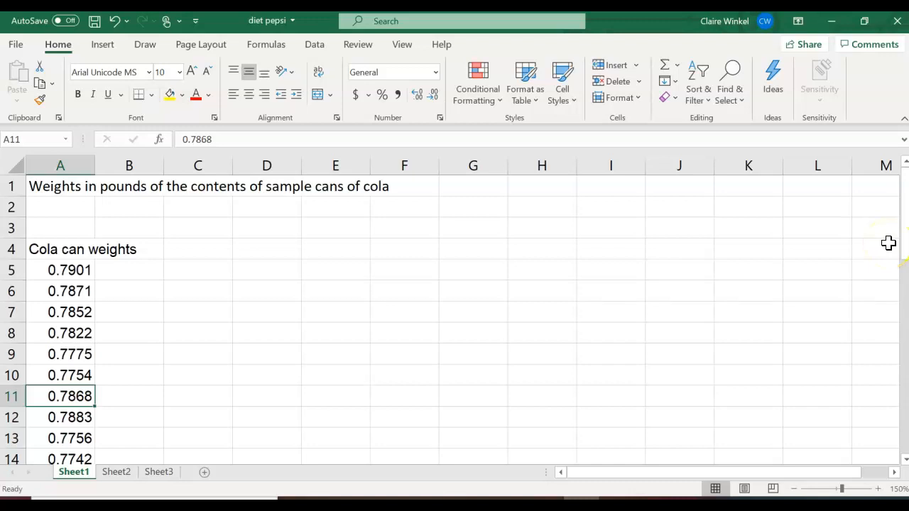
{"action": "scroll", "coordinate": [888, 243], "scroll_direction": "left", "scroll_amount": 2}
Label C5 'max weight' and compute =MAX(A5:A40) in E5, giving 0.7938.
{"action": "left_click", "coordinate": [200, 269]}
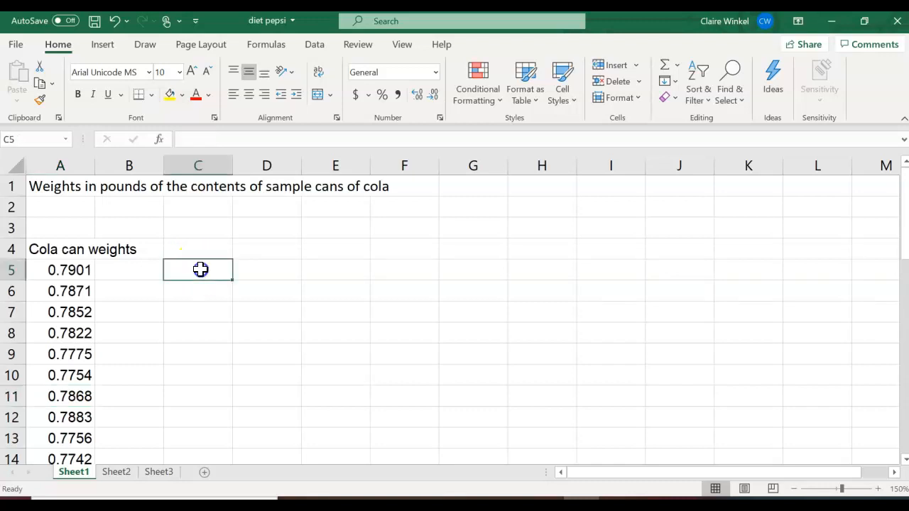
{"action": "type", "text": "maxi"}
{"action": "key", "text": "BackSpace"}
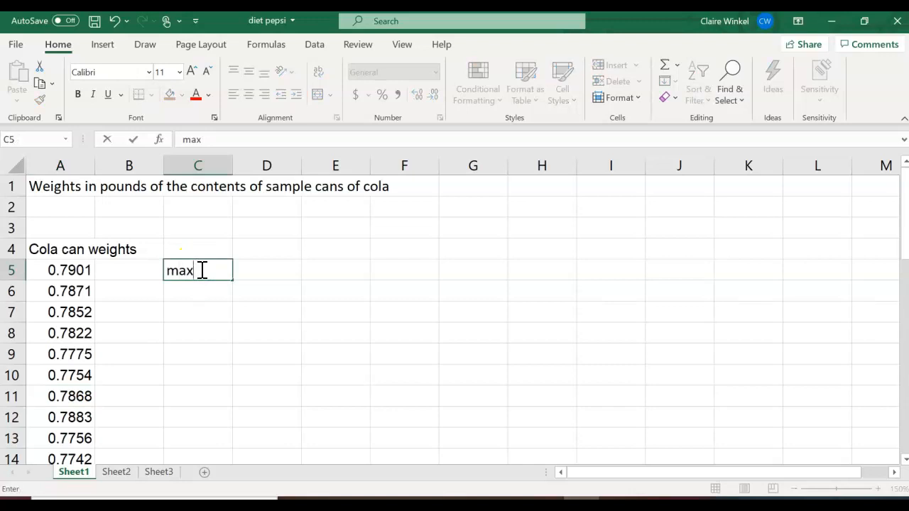
{"action": "type", "text": "weight"}
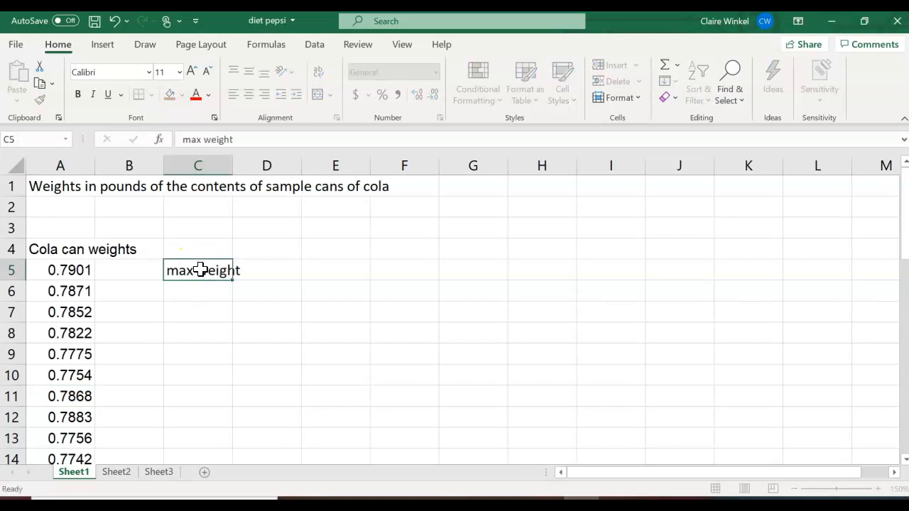
{"action": "key", "text": "Tab"}
{"action": "key", "text": "Tab"}
{"action": "type", "text": "=max("}
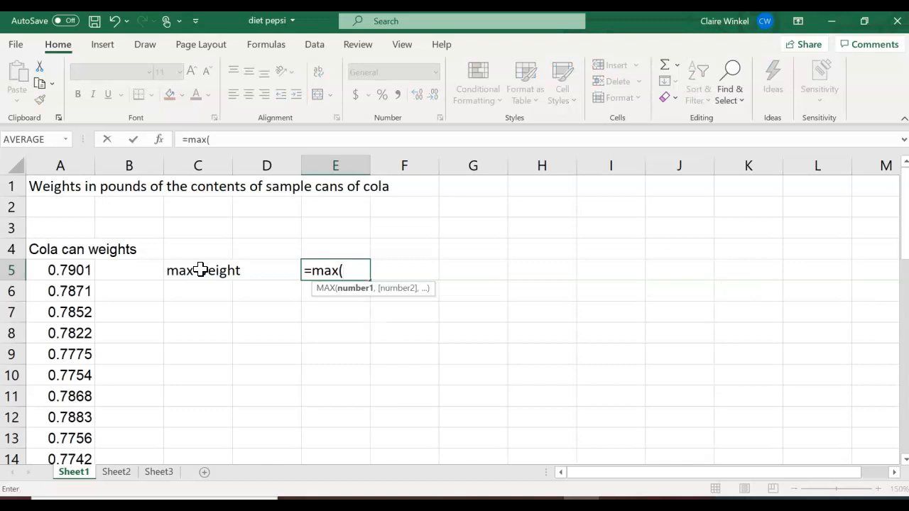
{"action": "left_click_drag", "start_coordinate": [67, 268], "coordinate": [71, 416]}
{"action": "key", "text": "Return"}
{"action": "key", "text": "Up"}
{"action": "key", "text": "Up"}
{"action": "key", "text": "Down"}
{"action": "key", "text": "Down"}
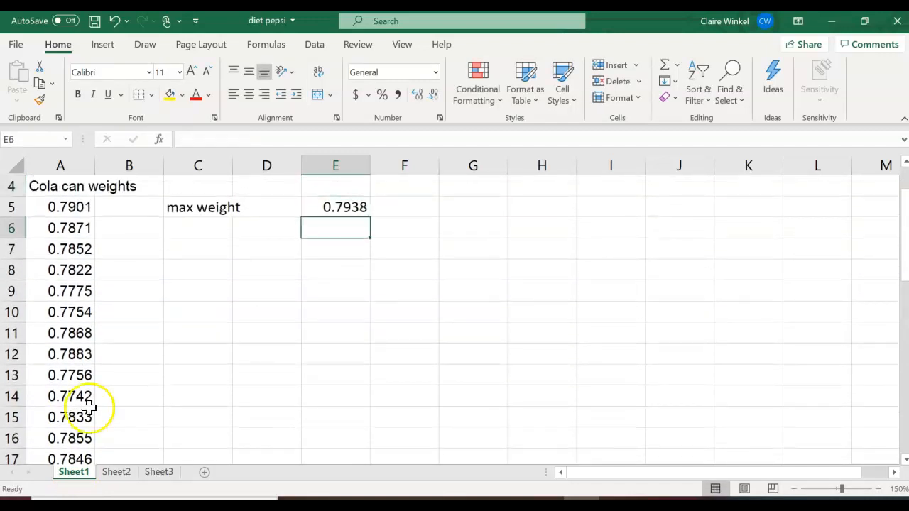
Label C6 'minimum weight' and compute the MIN of the weights in E6, giving 0.7742.
{"action": "left_click", "coordinate": [183, 232]}
{"action": "type", "text": "minim"}
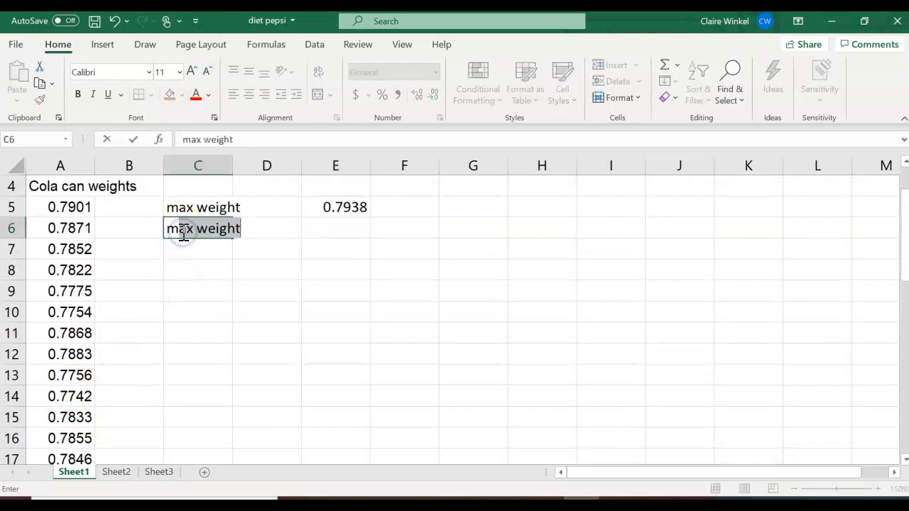
{"action": "type", "text": "um weight"}
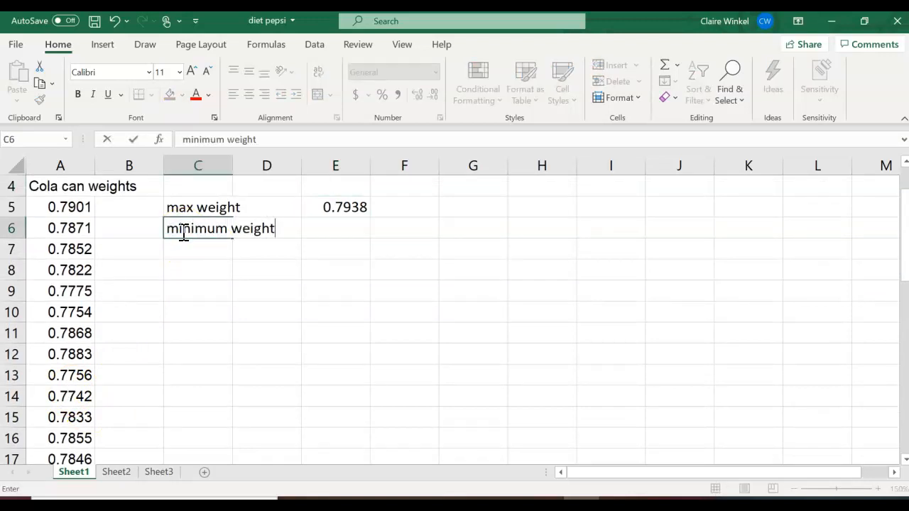
{"action": "key", "text": "Tab"}
{"action": "key", "text": "Tab"}
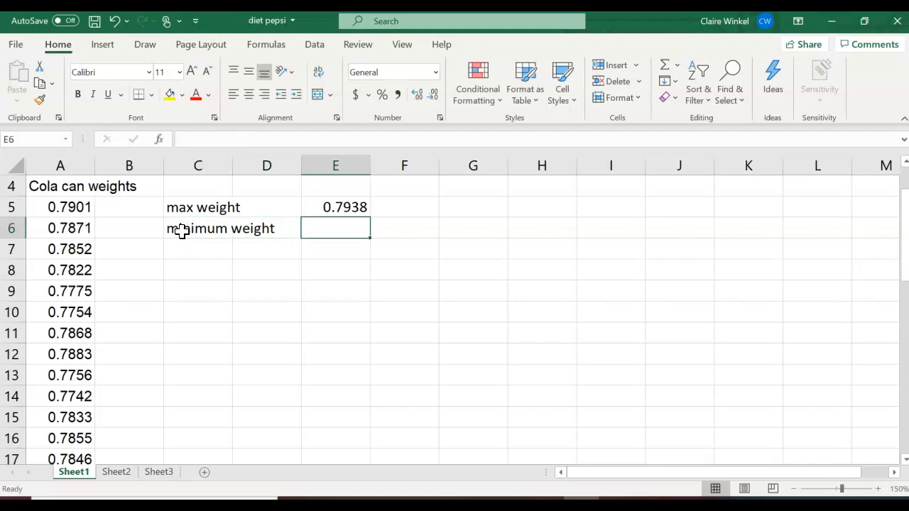
{"action": "type", "text": "=min("}
{"action": "left_click_drag", "start_coordinate": [52, 206], "coordinate": [76, 416]}
{"action": "key", "text": "Return"}
{"action": "key", "text": "Up"}
{"action": "key", "text": "Up"}
{"action": "key", "text": "Up"}
{"action": "key", "text": "Up"}
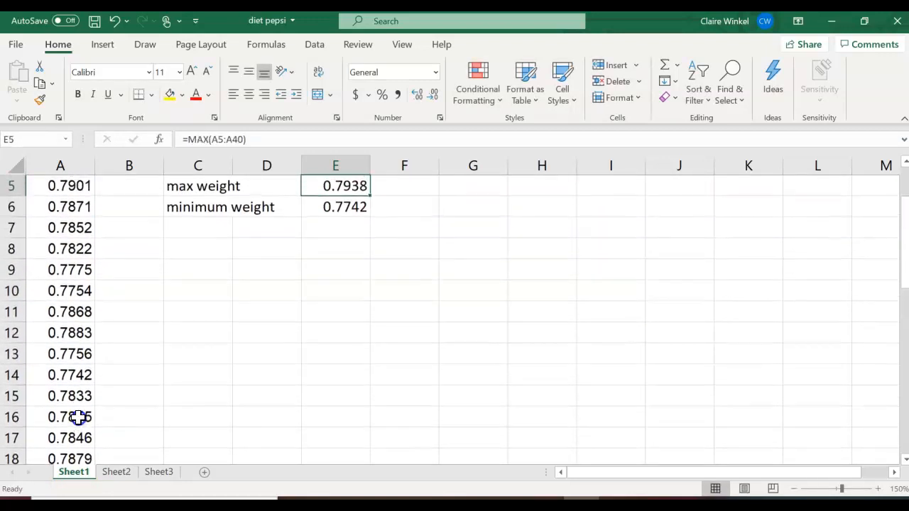
Label C8 and C9 'Range = max - min' and enter =E5-E6 in E9, giving 0.0196.
{"action": "left_click", "coordinate": [211, 297]}
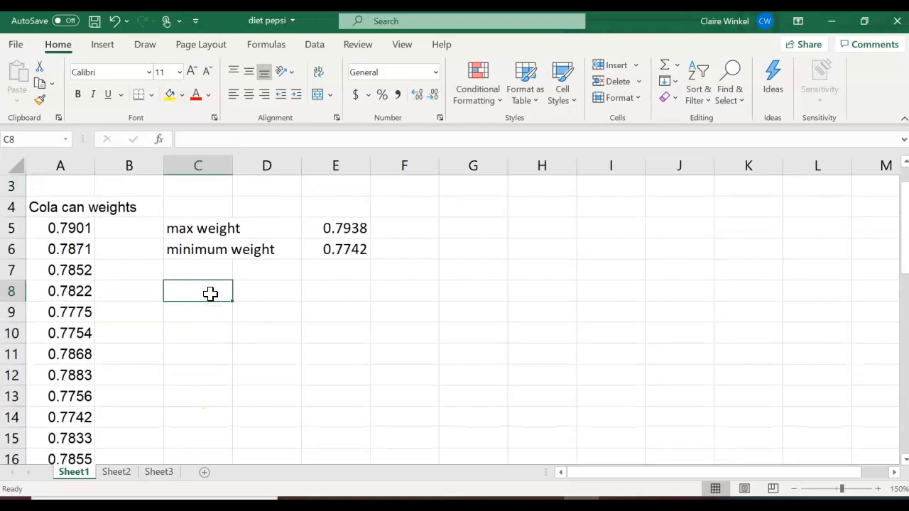
{"action": "type", "text": "Range = max - min"}
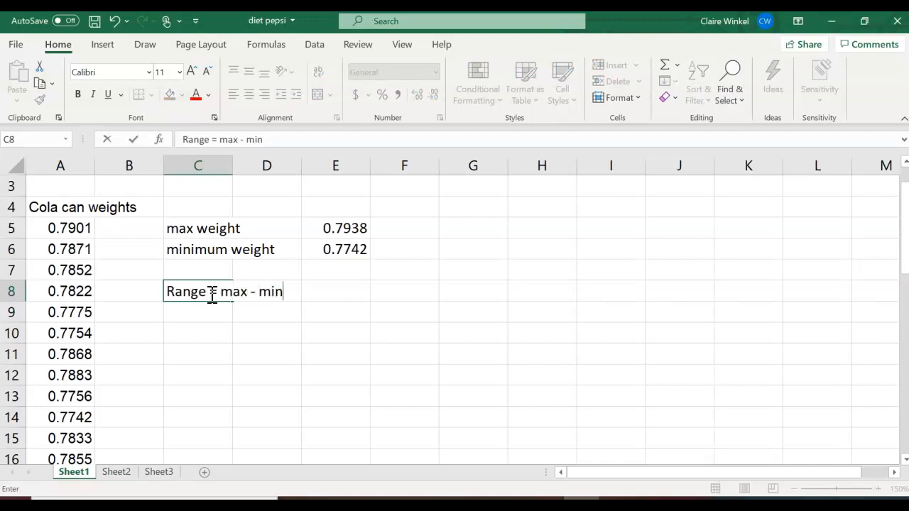
{"action": "key", "text": "Return"}
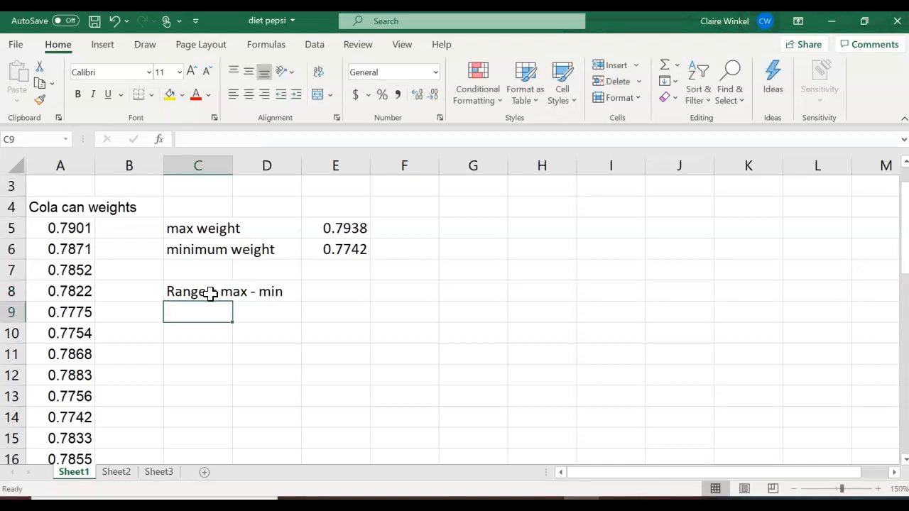
{"action": "type", "text": "Range"}
{"action": "key", "text": "Tab"}
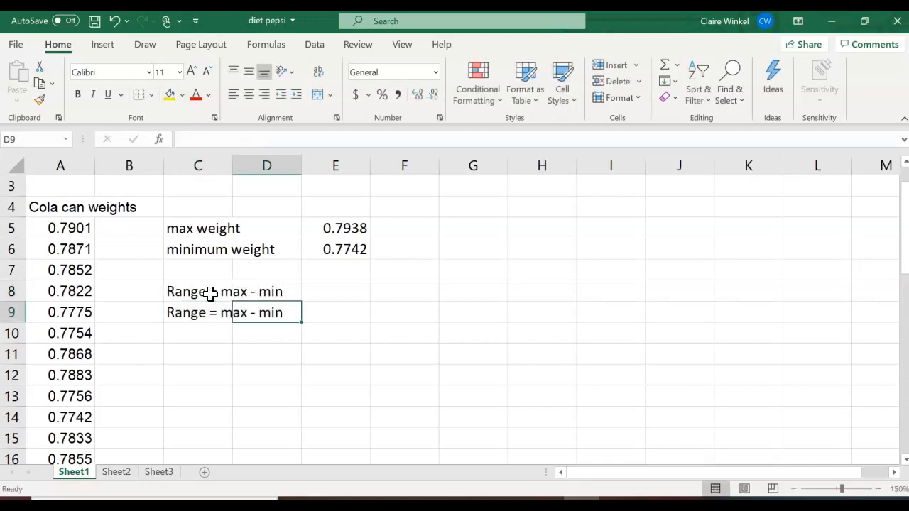
{"action": "key", "text": "Tab"}
{"action": "type", "text": "="}
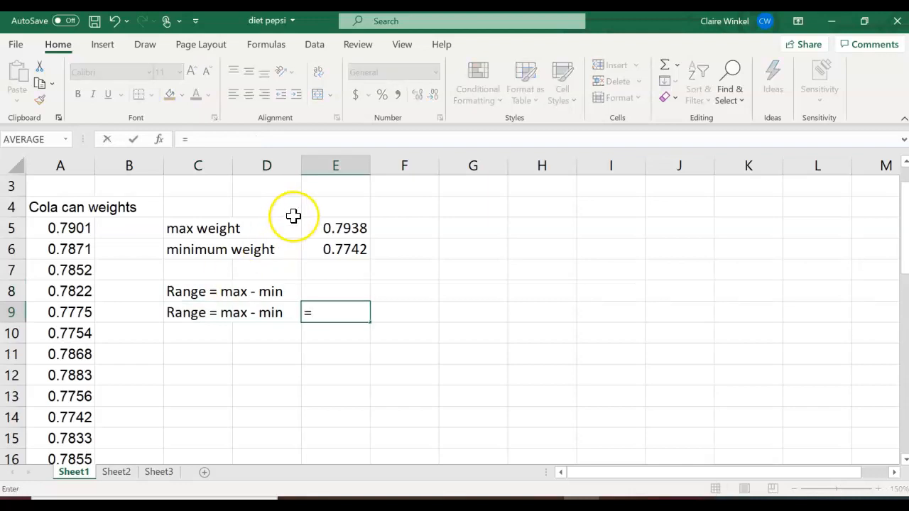
{"action": "left_click", "coordinate": [333, 228]}
{"action": "type", "text": "-"}
{"action": "left_click", "coordinate": [338, 248]}
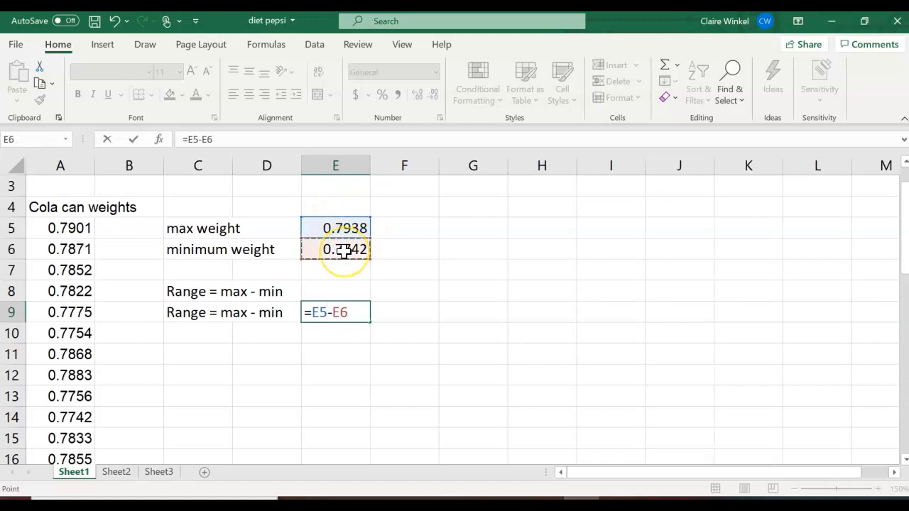
{"action": "key", "text": "Return"}
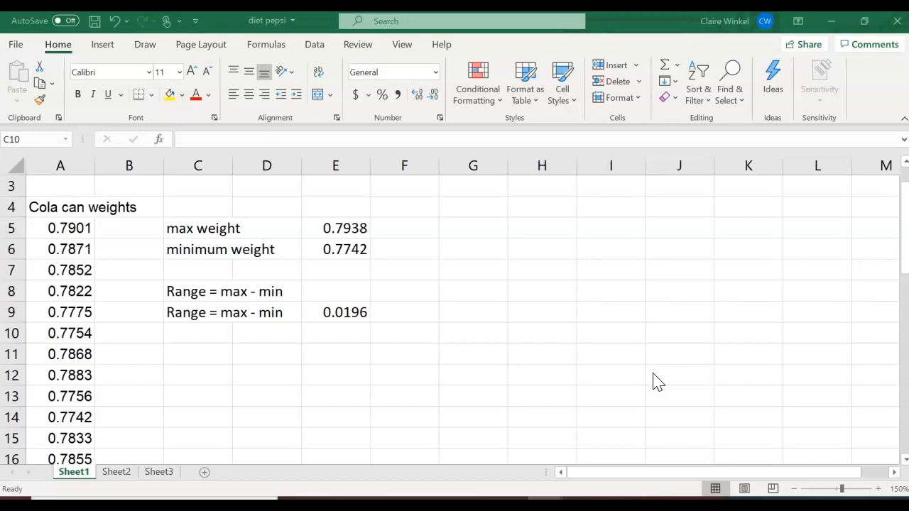
Add notes '6 bins total' in H6 and 'range / # of bins = width of bins' below it.
{"action": "left_click", "coordinate": [532, 247]}
{"action": "type", "text": "6 bins total"}
{"action": "key", "text": "Return"}
{"action": "key", "text": "Return"}
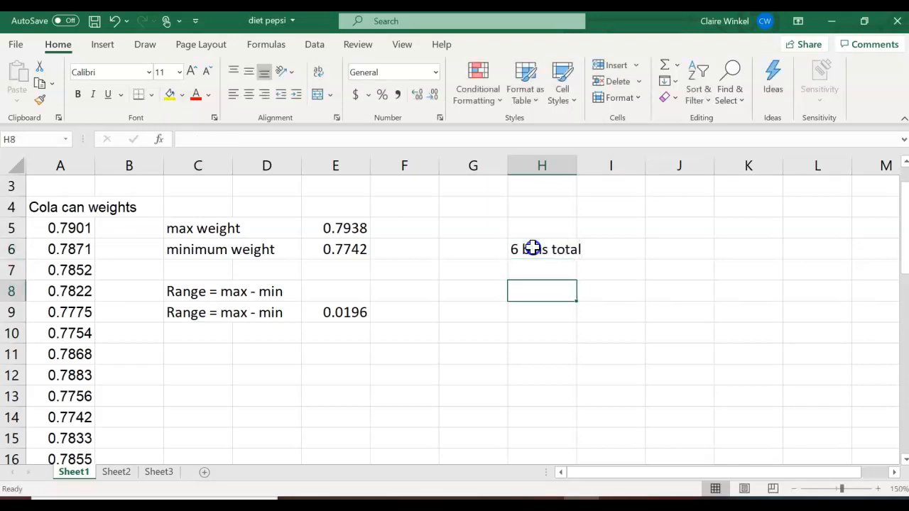
{"action": "type", "text": "range "}
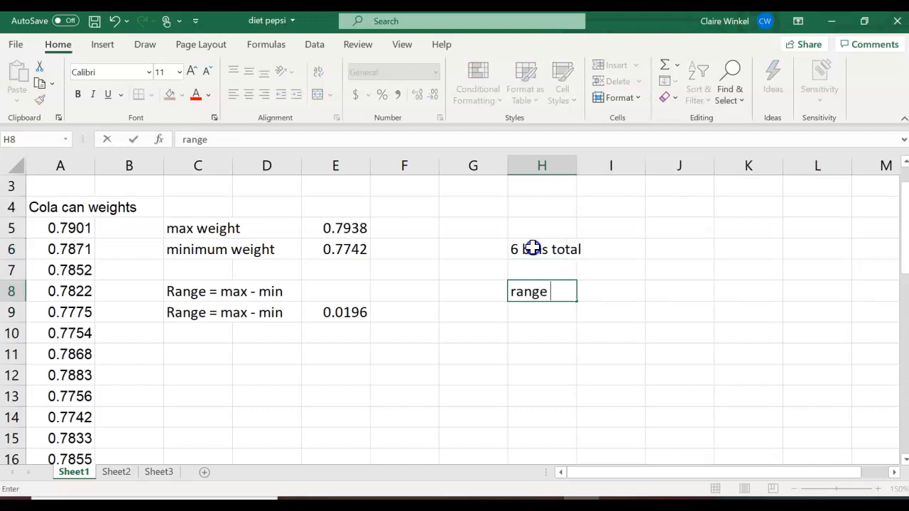
{"action": "type", "text": "/ # of bins = width"}
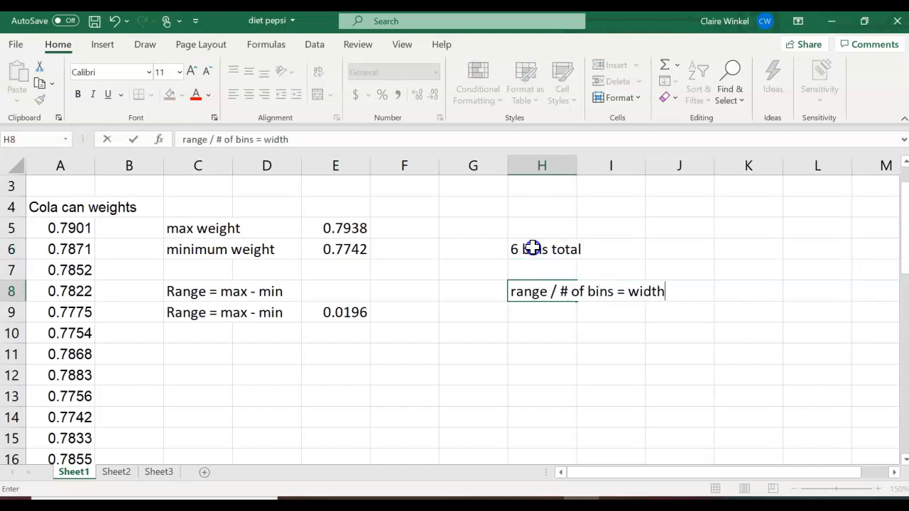
{"action": "type", "text": " of bins"}
{"action": "key", "text": "Return"}
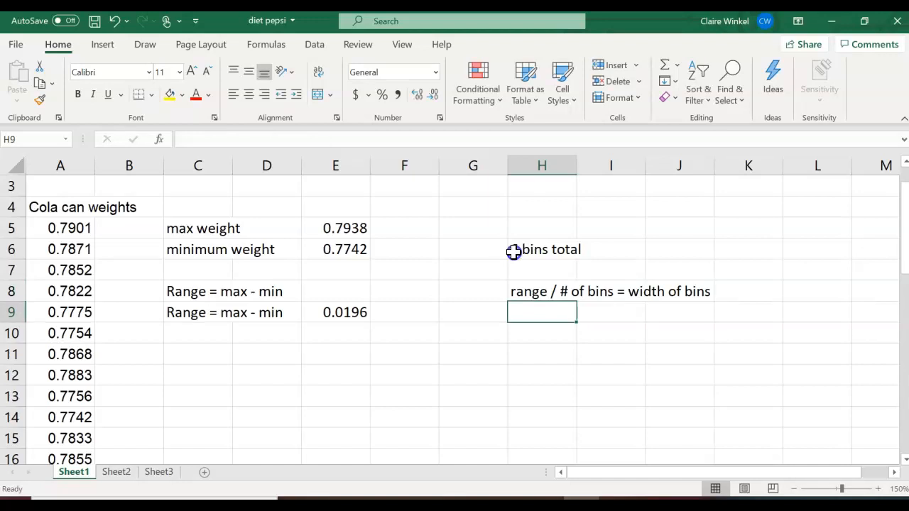
Divide the range by 6 to get 0.00327, then note 'bin width = 0.003' beneath.
{"action": "type", "text": "="}
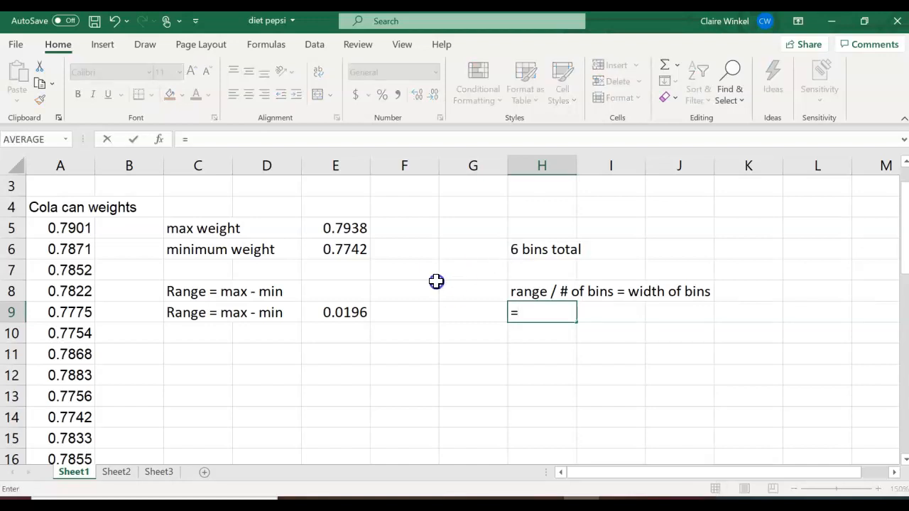
{"action": "left_click", "coordinate": [356, 314]}
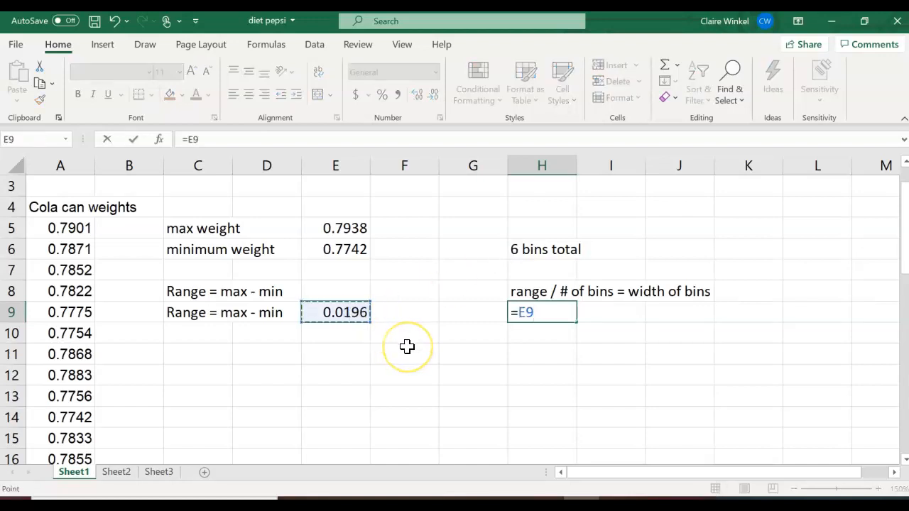
{"action": "type", "text": "/6"}
{"action": "key", "text": "Return"}
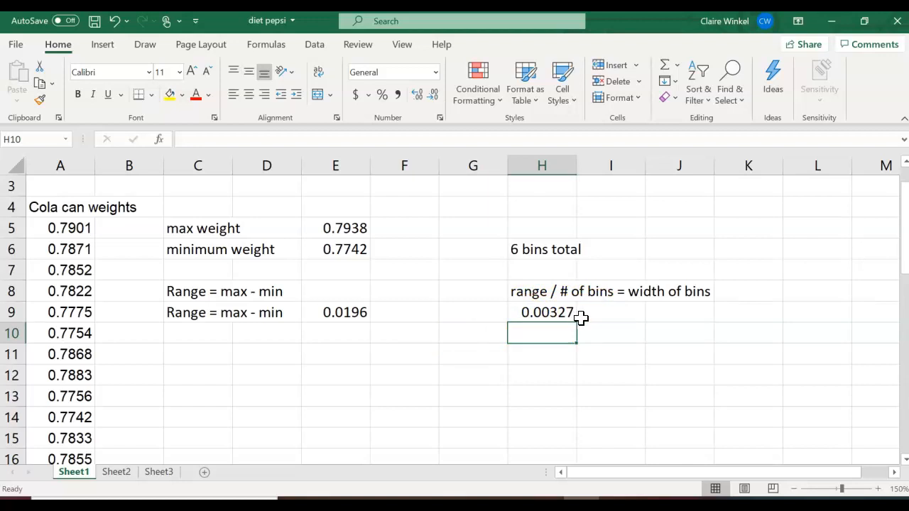
{"action": "type", "text": "bin "}
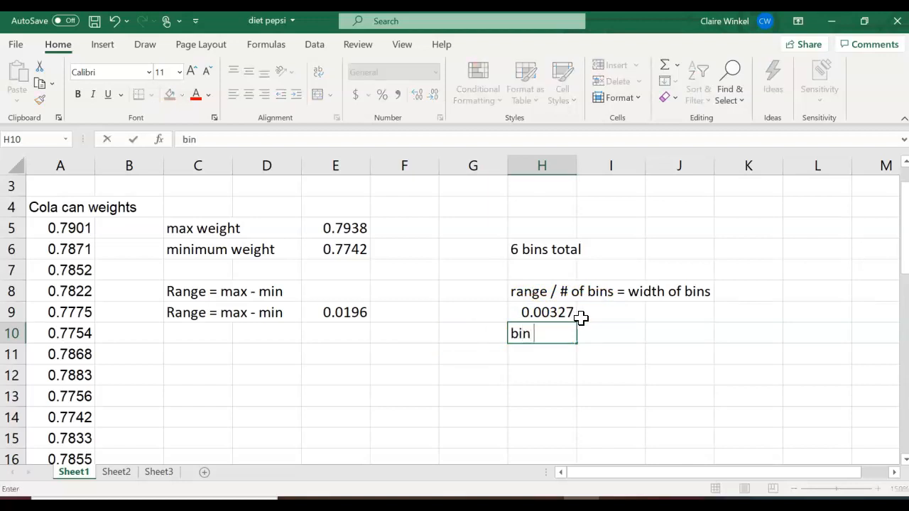
{"action": "type", "text": "width = 0.003"}
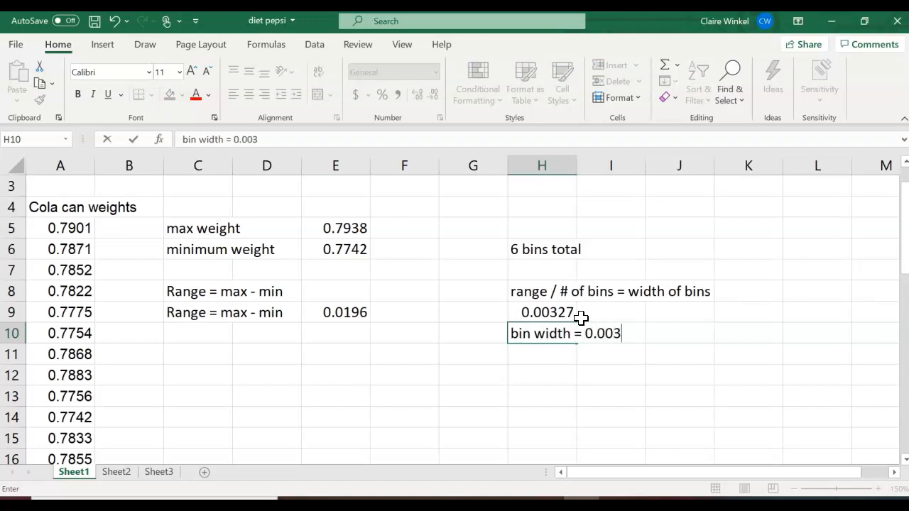
{"action": "key", "text": "Return"}
{"action": "key", "text": "Return"}
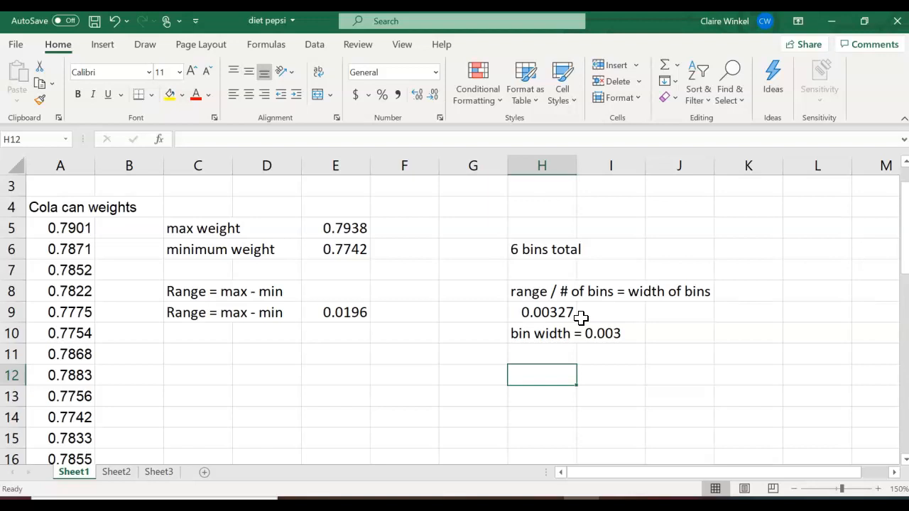
Enter 'bins' in D12 with limits 0.777 and 0.780 below, and start =0.777+0.003 in H13.
{"action": "key", "text": "Left"}
{"action": "key", "text": "Left"}
{"action": "key", "text": "Left"}
{"action": "key", "text": "Left"}
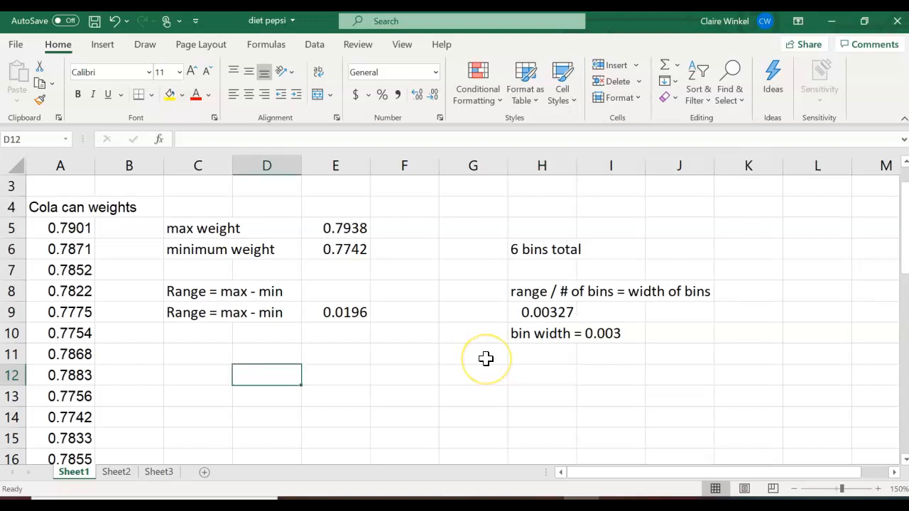
{"action": "type", "text": "bins"}
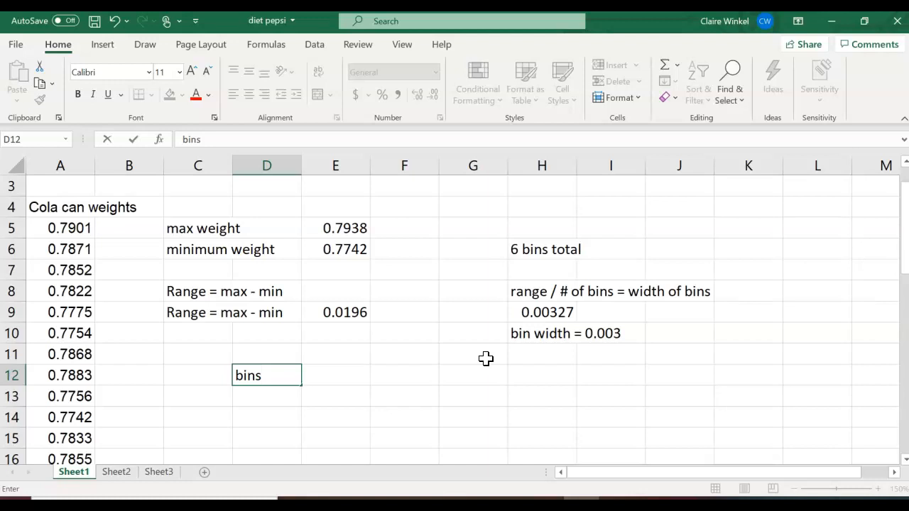
{"action": "key", "text": "Return"}
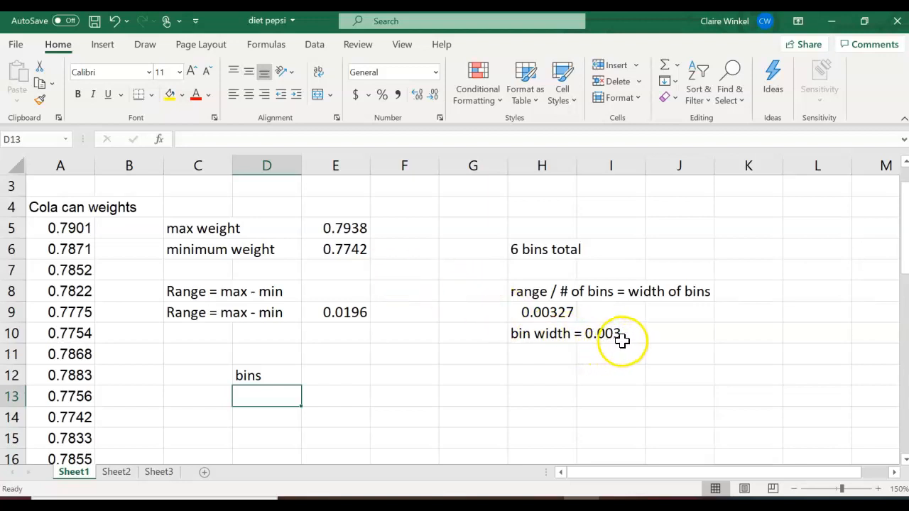
{"action": "type", "text": "0"}
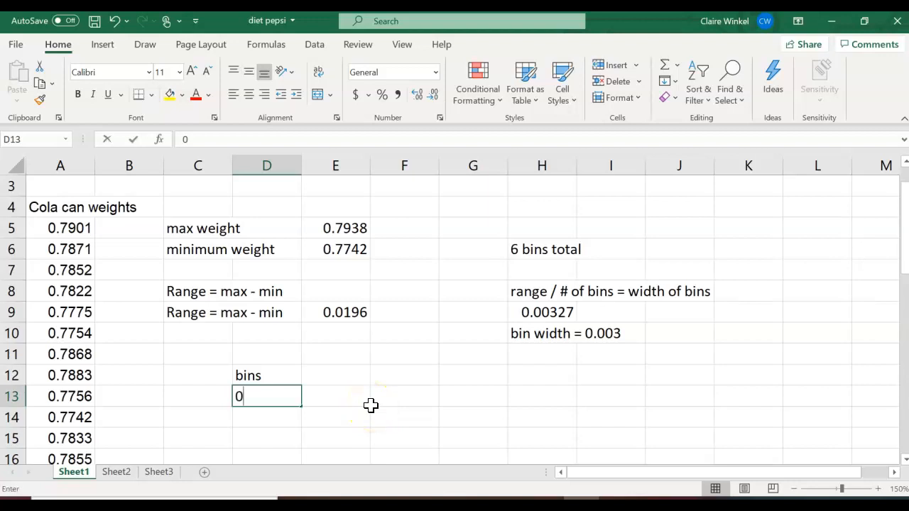
{"action": "type", "text": ".777"}
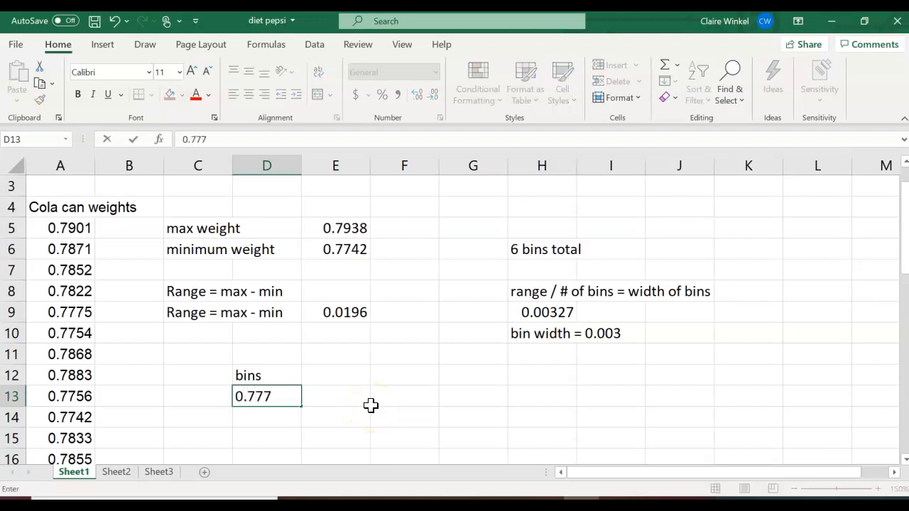
{"action": "key", "text": "Return"}
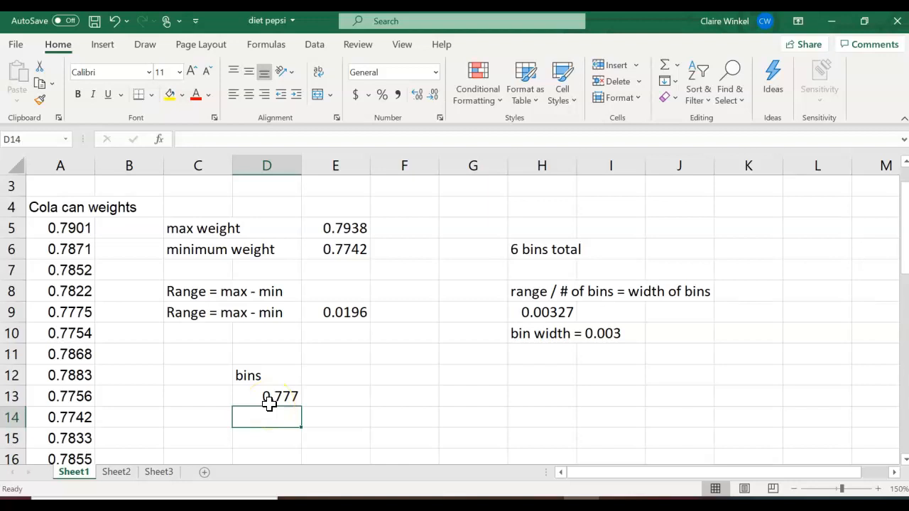
{"action": "type", "text": "0"}
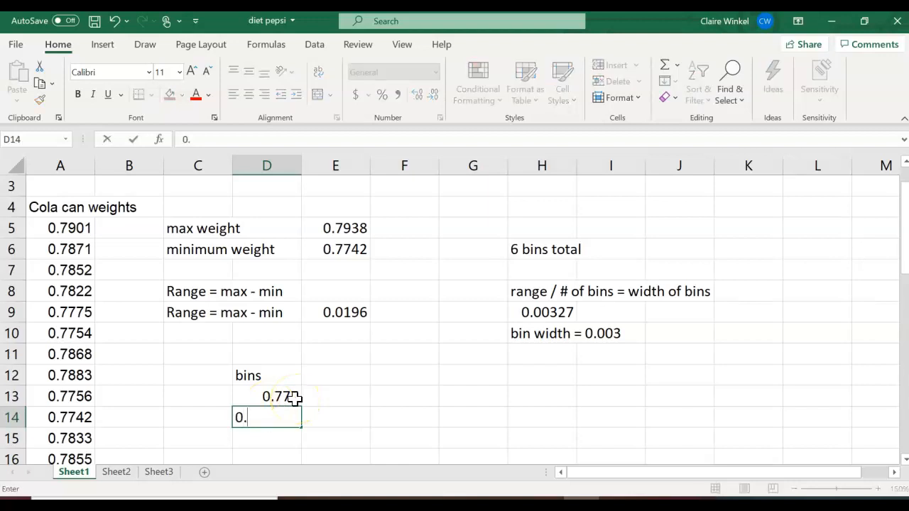
{"action": "type", "text": ".780"}
{"action": "left_click", "coordinate": [527, 396]}
{"action": "type", "text": "="}
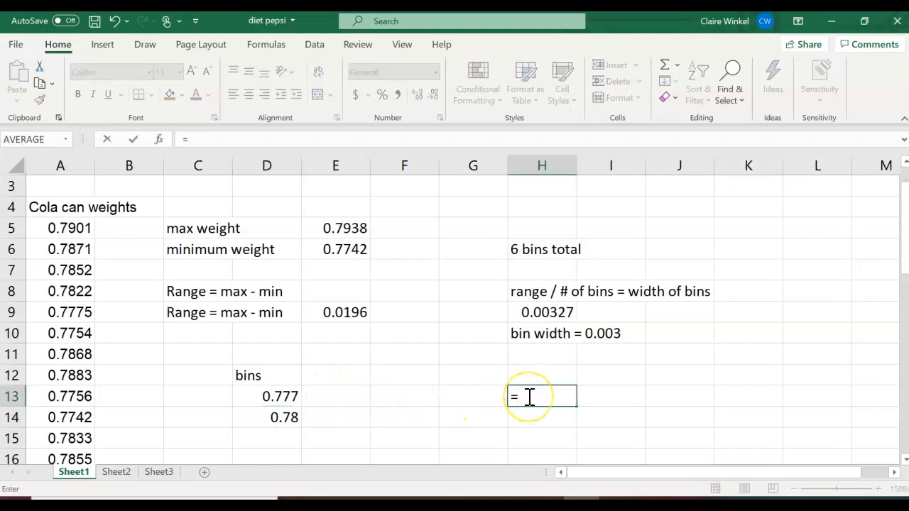
{"action": "type", "text": "0.777+0.003"}
Commit 0.78 in H13, note 'min bin + bin width' in H14, and select D13:D14.
{"action": "key", "text": "Return"}
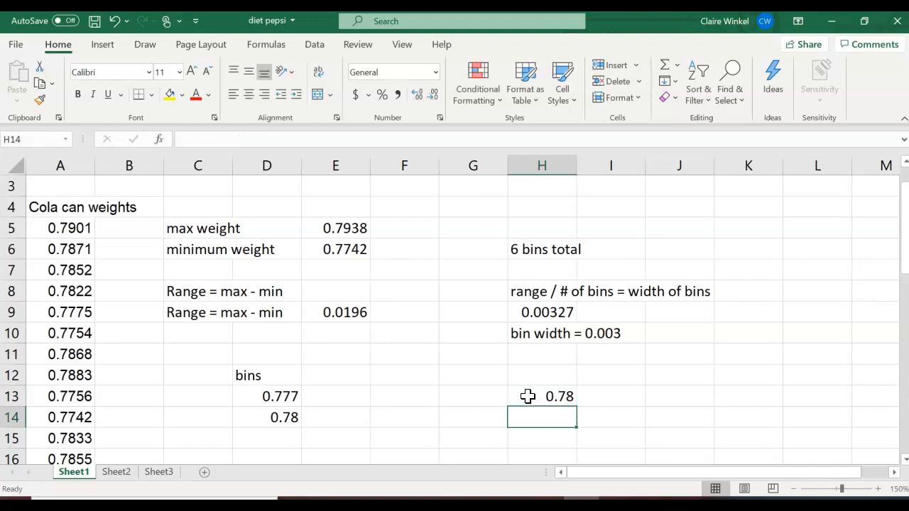
{"action": "type", "text": "min bin +"}
{"action": "key", "text": "BackSpace"}
{"action": "type", "text": "+ bin width"}
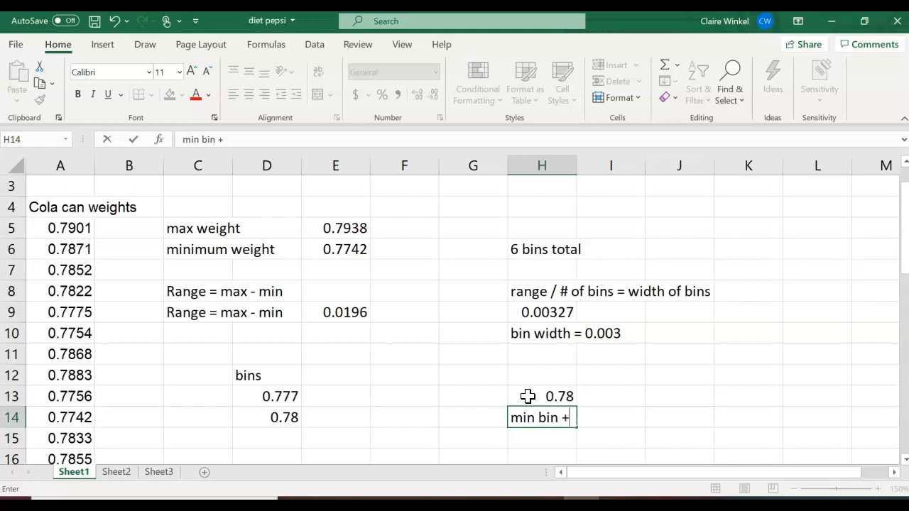
{"action": "key", "text": "Return"}
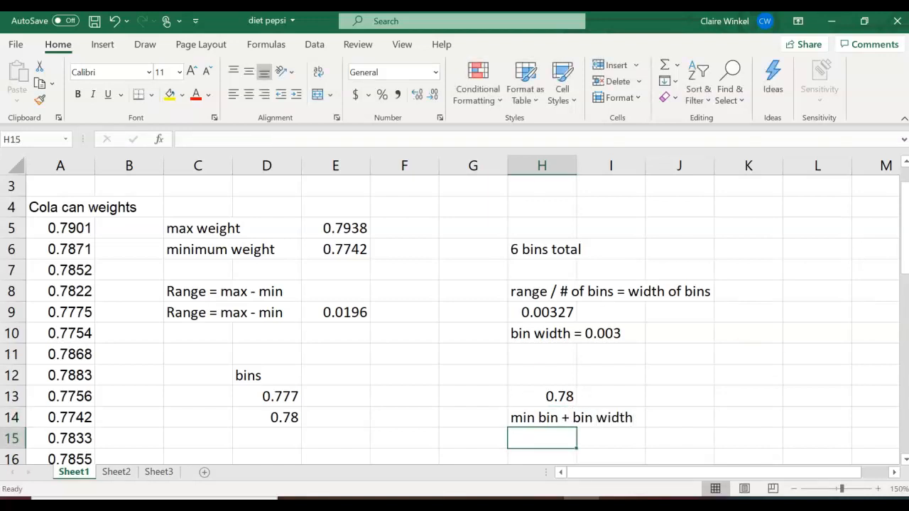
{"action": "left_click_drag", "start_coordinate": [905, 272], "coordinate": [905, 280]}
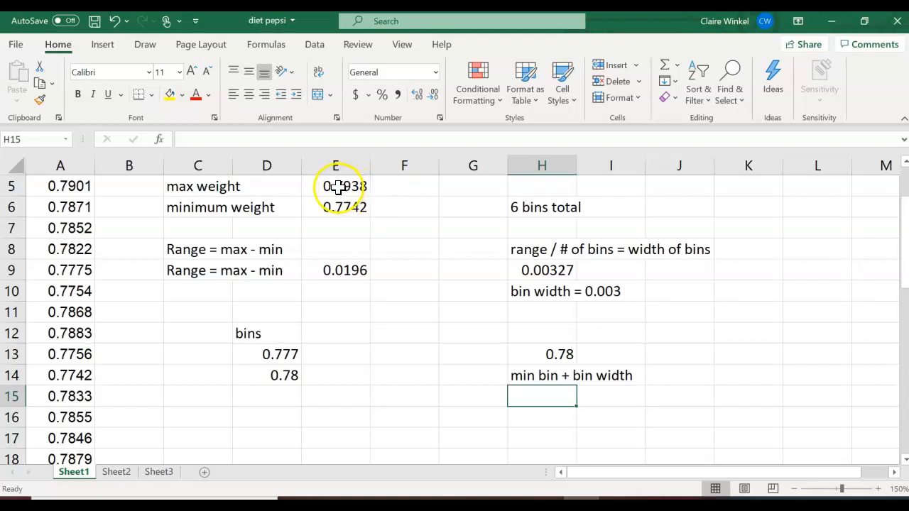
{"action": "left_click_drag", "start_coordinate": [284, 355], "coordinate": [297, 454]}
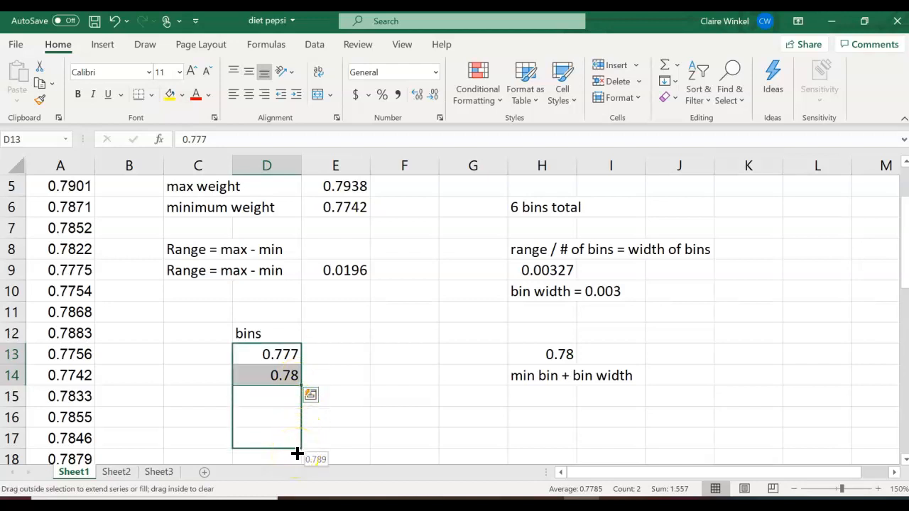
Fill the bins series down to 0.801 in D21 in 0.003 steps, then scroll back up.
{"action": "left_click_drag", "start_coordinate": [297, 453], "coordinate": [302, 401]}
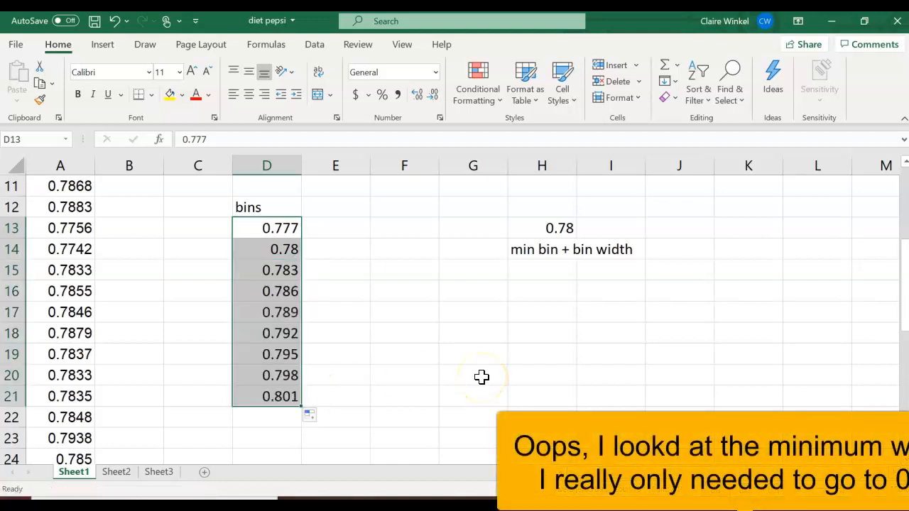
{"action": "left_click_drag", "start_coordinate": [902, 323], "coordinate": [901, 253]}
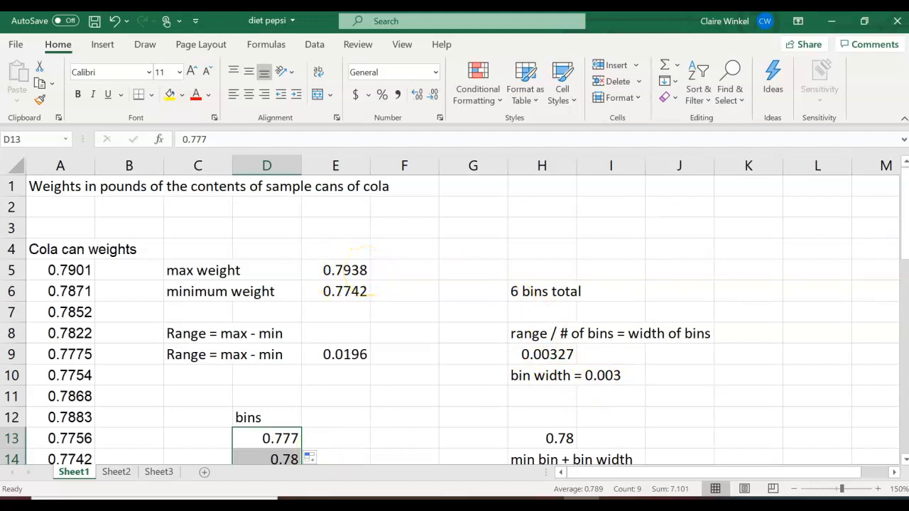
Scroll to the top of Sheet1 and show the Data ribbon.
{"action": "mouse_move", "coordinate": [900, 244]}
{"action": "left_mouse_down"}
{"action": "mouse_move", "coordinate": [895, 326]}
{"action": "mouse_move", "coordinate": [896, 258]}
{"action": "left_mouse_up"}
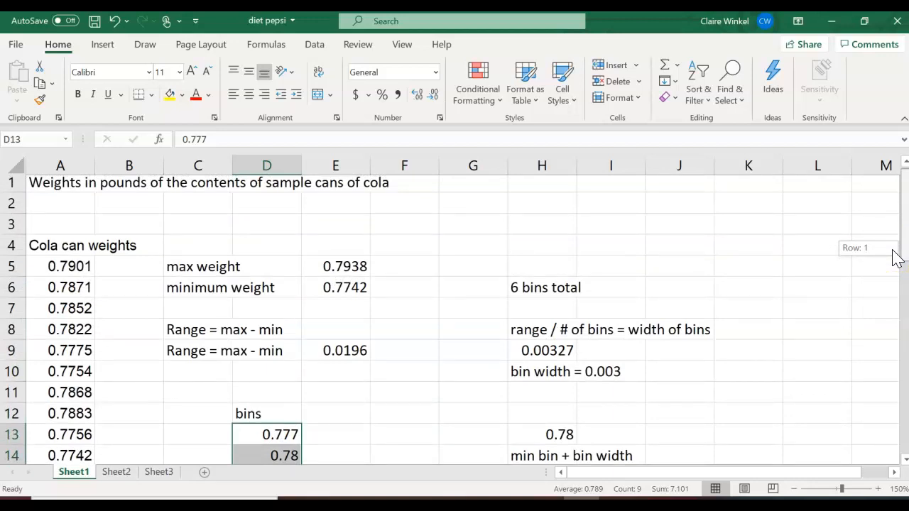
{"action": "left_click_drag", "start_coordinate": [896, 257], "coordinate": [893, 249]}
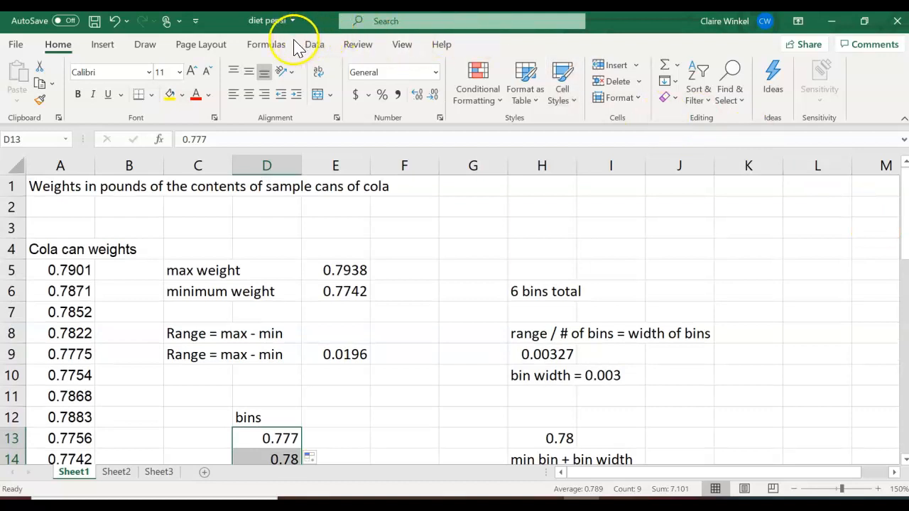
{"action": "left_click", "coordinate": [315, 48]}
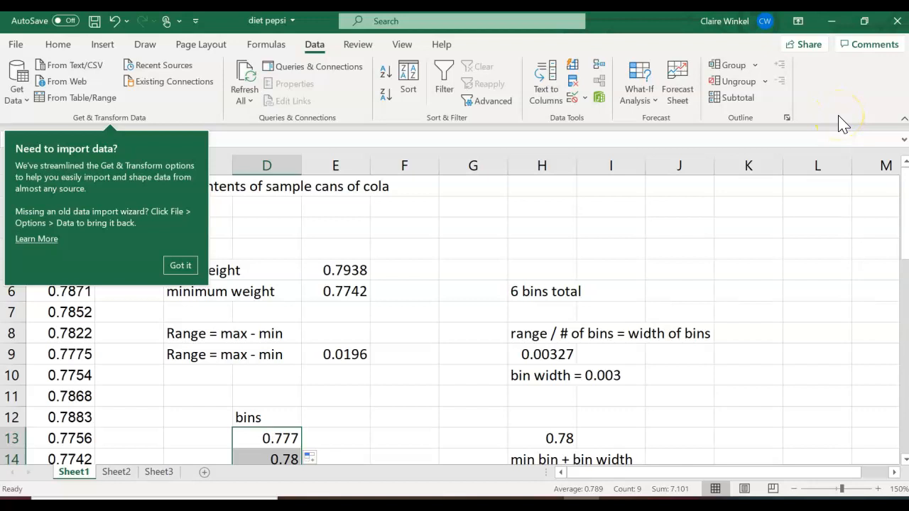
Enable the Analysis ToolPak and Analysis ToolPak - VBA add-ins via File > Options > Add-ins.
{"action": "left_click", "coordinate": [22, 47]}
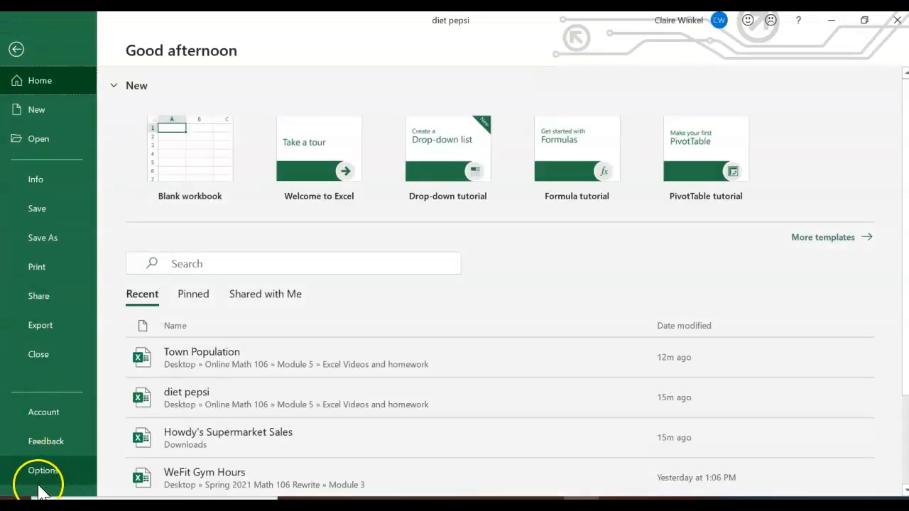
{"action": "left_click", "coordinate": [40, 485]}
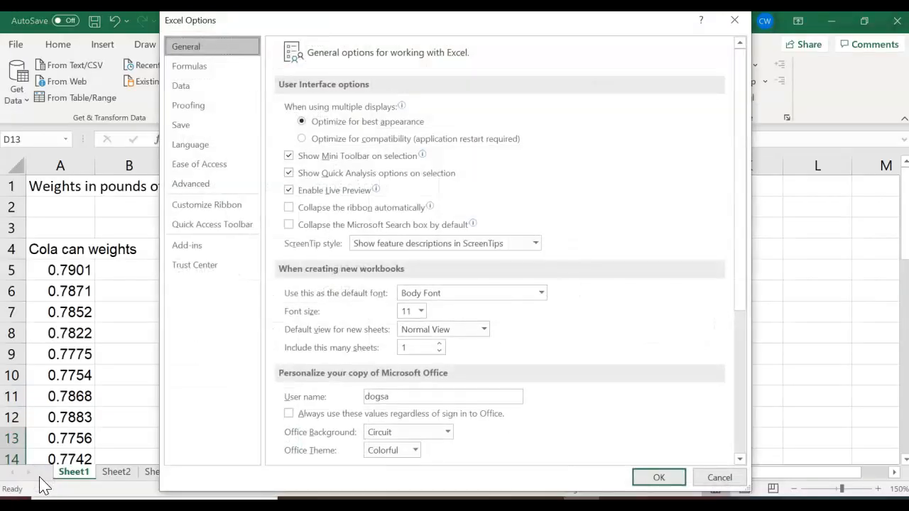
{"action": "left_click", "coordinate": [190, 246]}
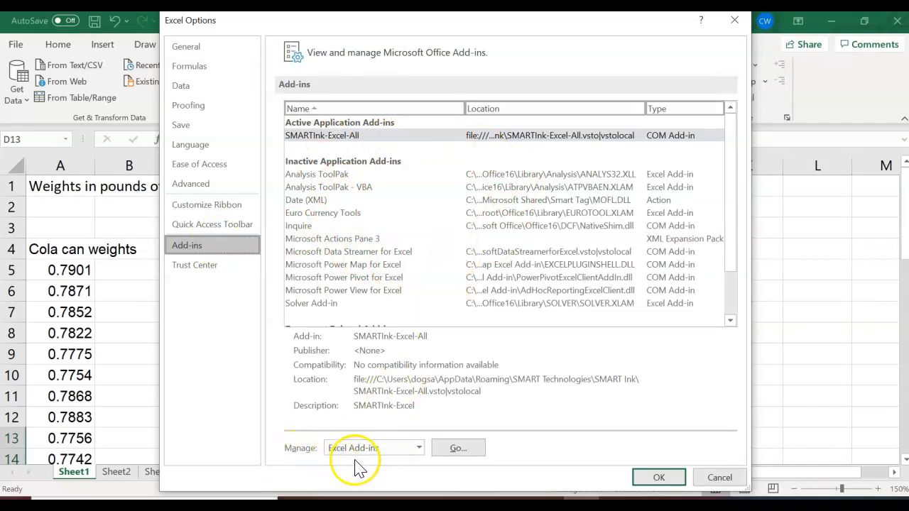
{"action": "left_click", "coordinate": [465, 449]}
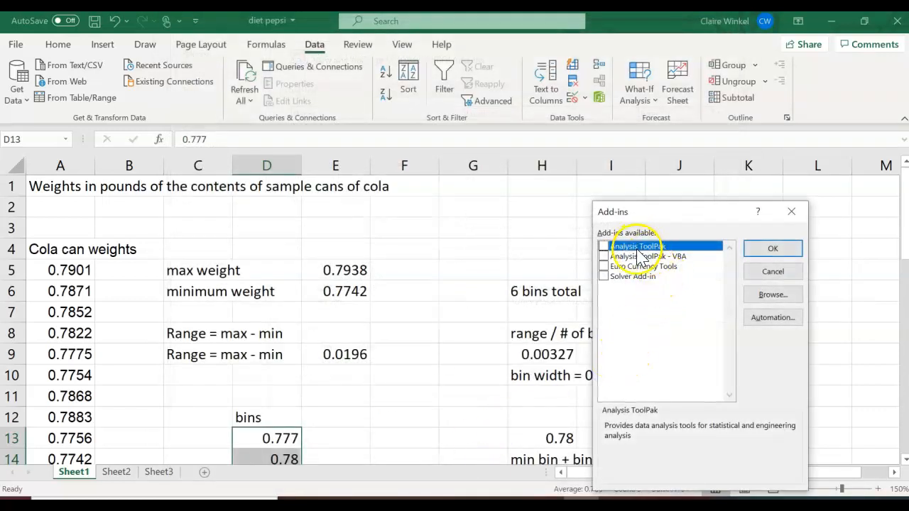
{"action": "left_click", "coordinate": [603, 246]}
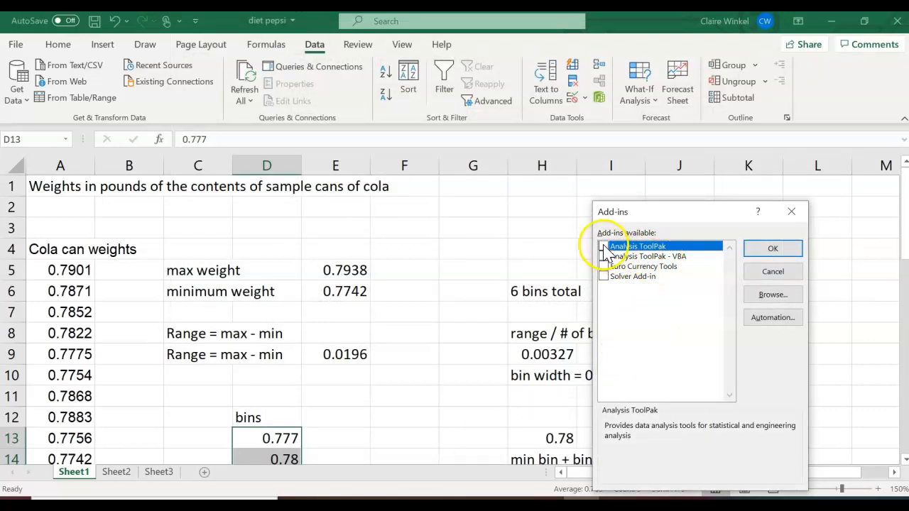
{"action": "left_click", "coordinate": [602, 257]}
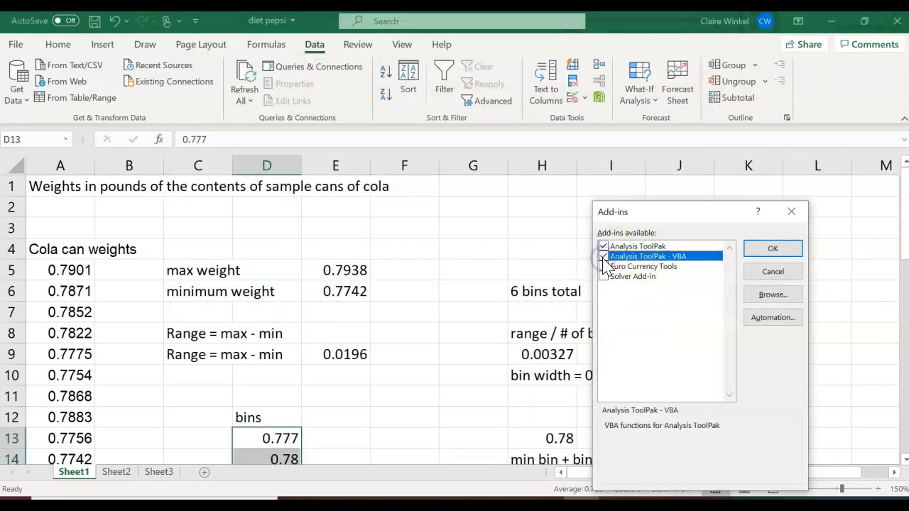
{"action": "left_click", "coordinate": [773, 250]}
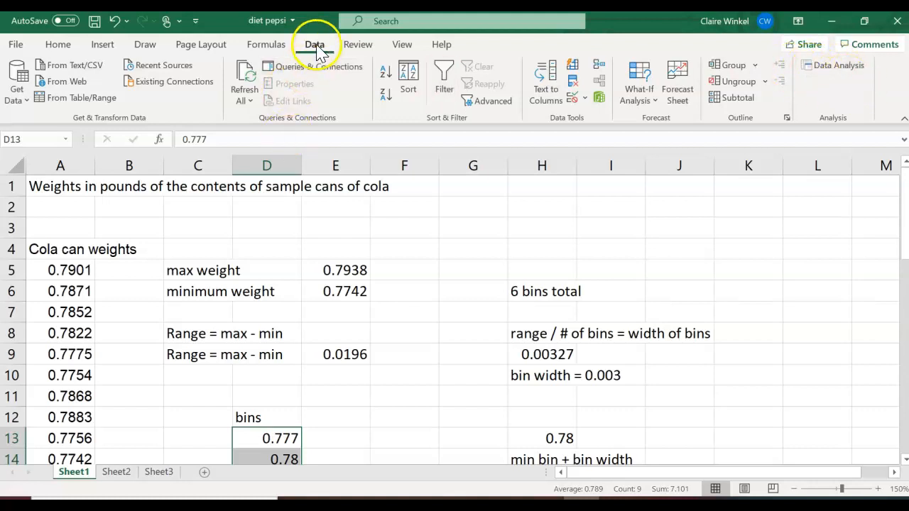
Run the Histogram tool on A5:A40 with bins D13:D21, outputting to a new worksheet.
{"action": "left_click", "coordinate": [847, 66]}
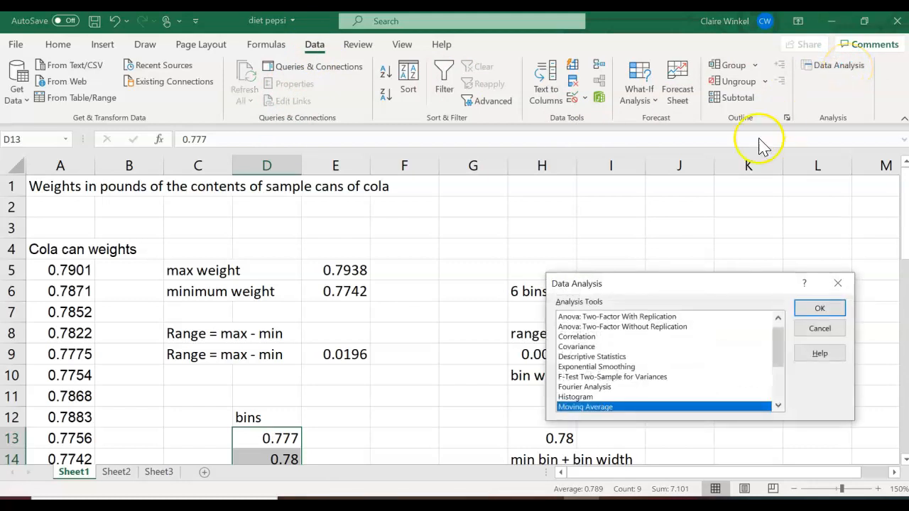
{"action": "left_click", "coordinate": [585, 397]}
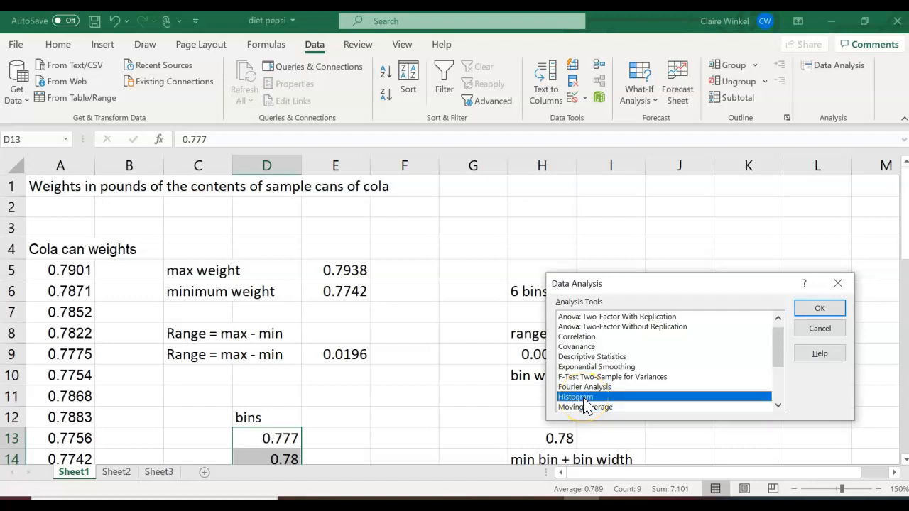
{"action": "left_click", "coordinate": [833, 308]}
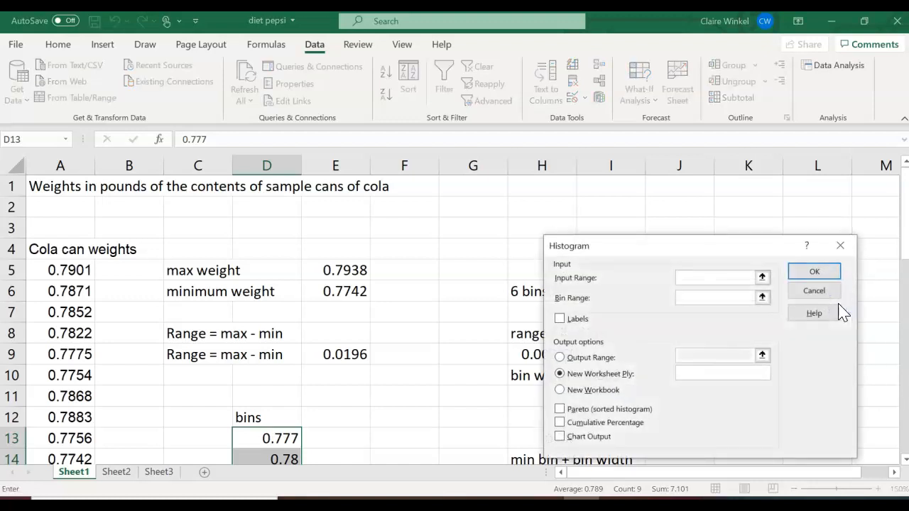
{"action": "left_click", "coordinate": [693, 278]}
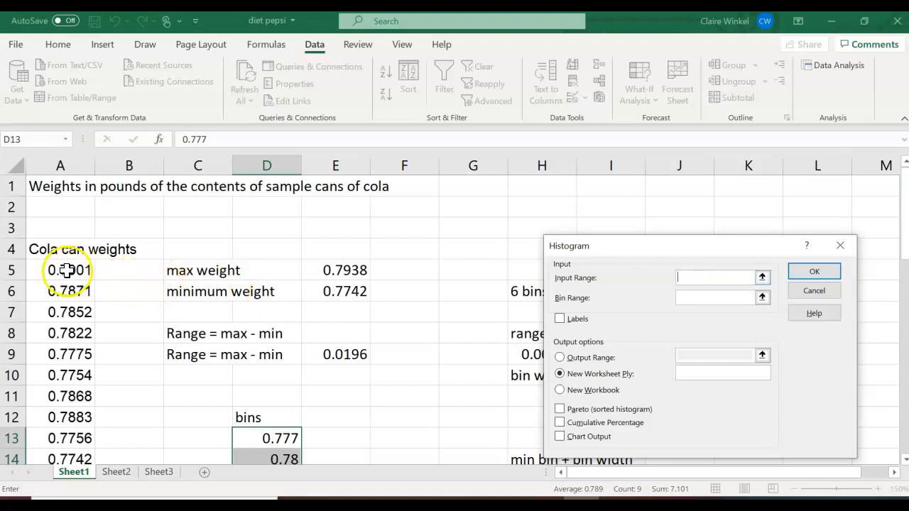
{"action": "left_click_drag", "start_coordinate": [67, 268], "coordinate": [65, 426]}
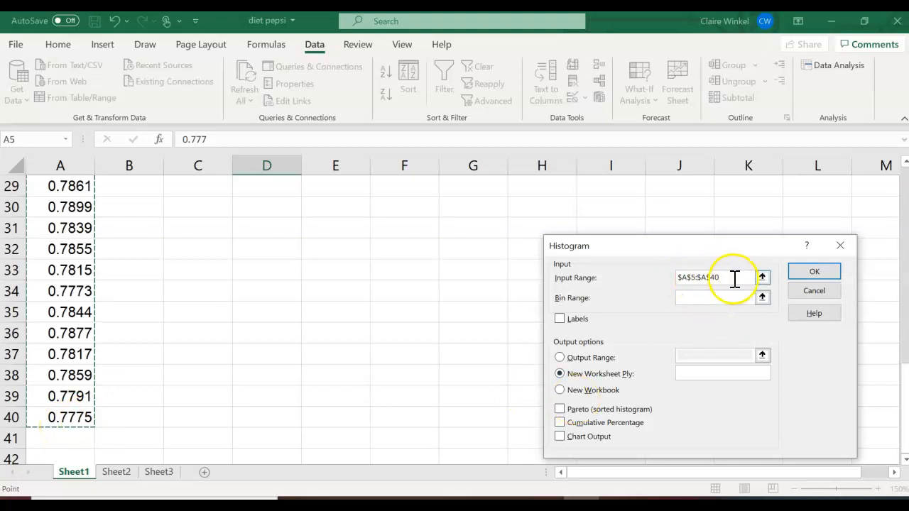
{"action": "left_click", "coordinate": [708, 298]}
{"action": "left_click_drag", "start_coordinate": [904, 373], "coordinate": [905, 245]}
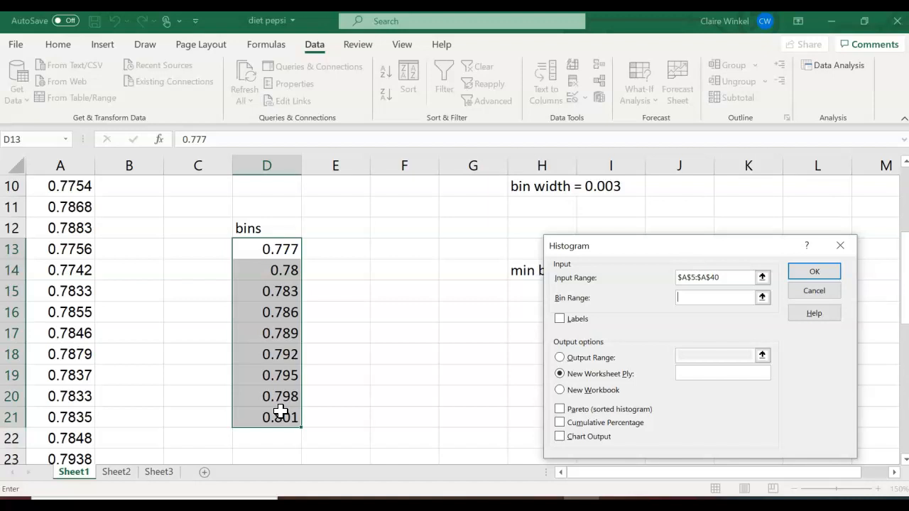
{"action": "left_click_drag", "start_coordinate": [274, 249], "coordinate": [274, 416]}
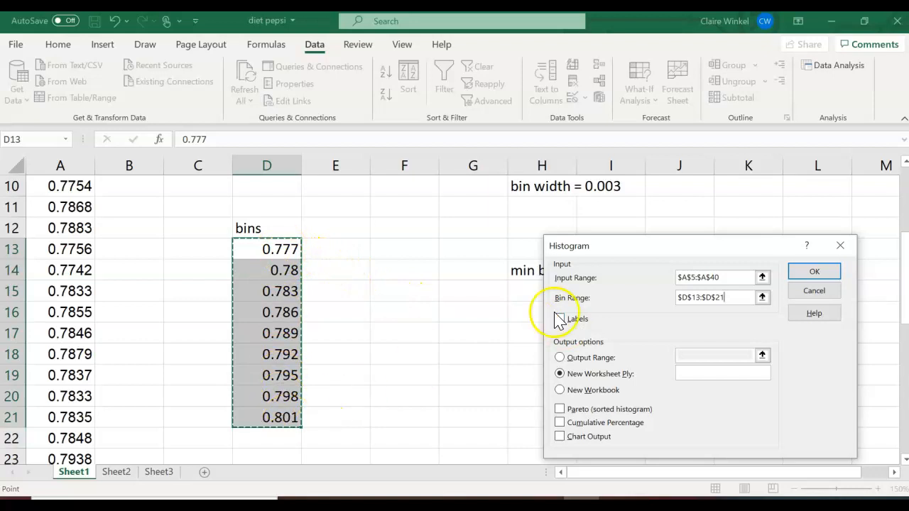
{"action": "left_click", "coordinate": [815, 274]}
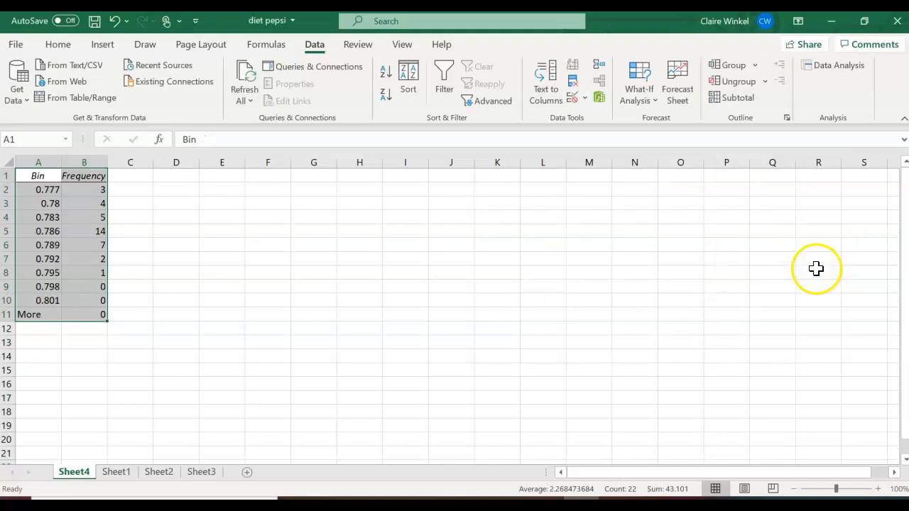
{"action": "left_click", "coordinate": [25, 178]}
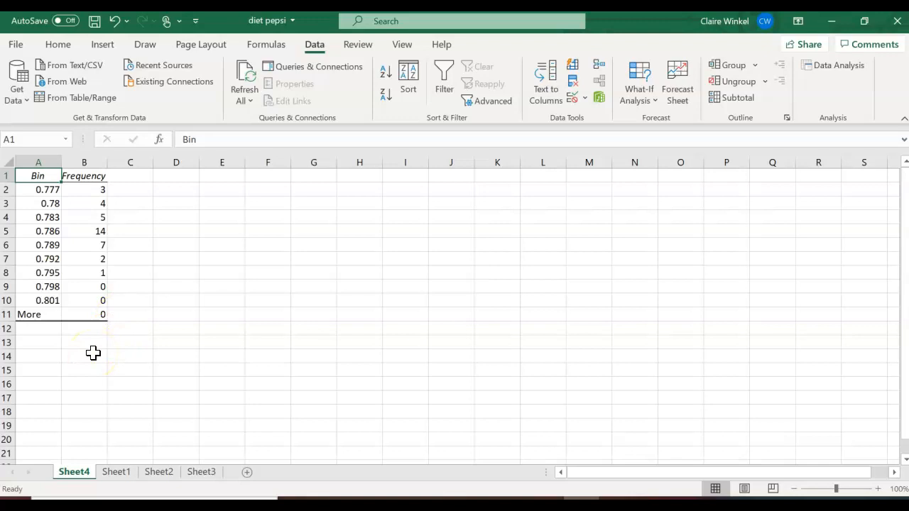
{"action": "left_click", "coordinate": [165, 176]}
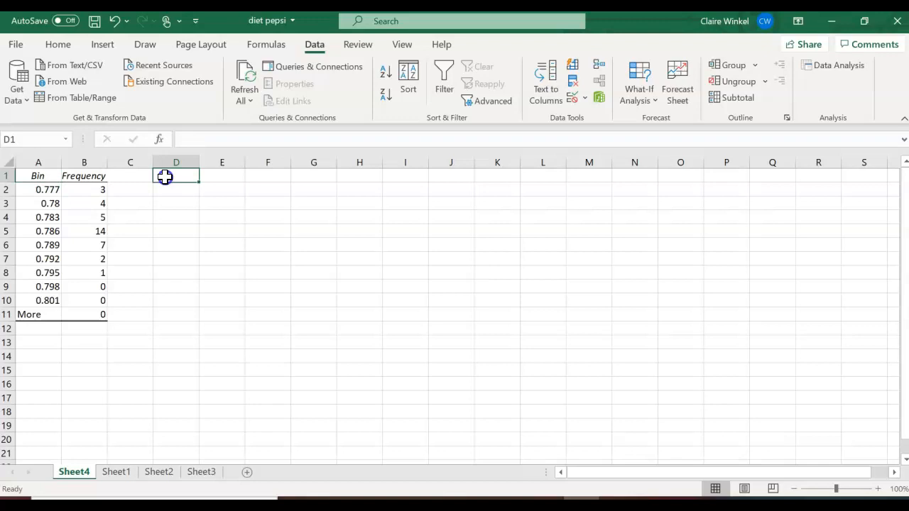
Add the 'Relative frequency column (percent column)' heading and a 'total' row with =SUM(B2:B8) giving 36.
{"action": "type", "text": "Relative "}
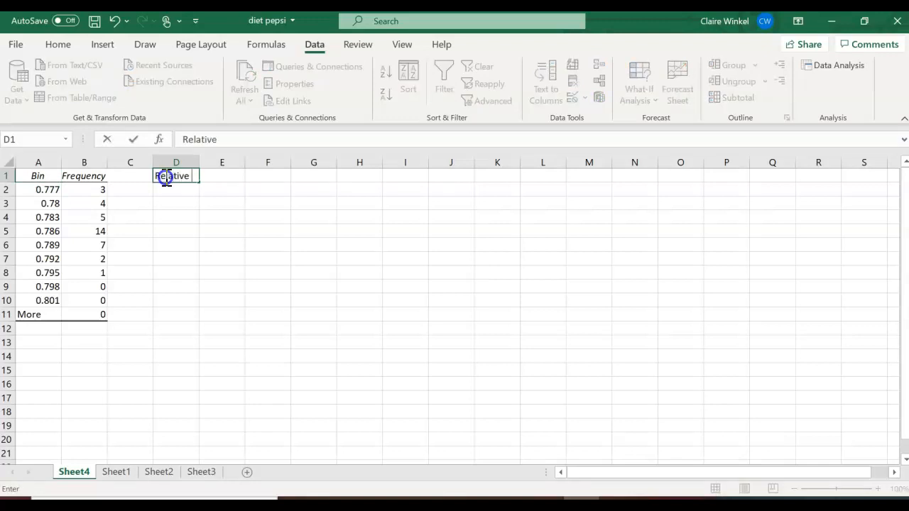
{"action": "type", "text": "frequency col"}
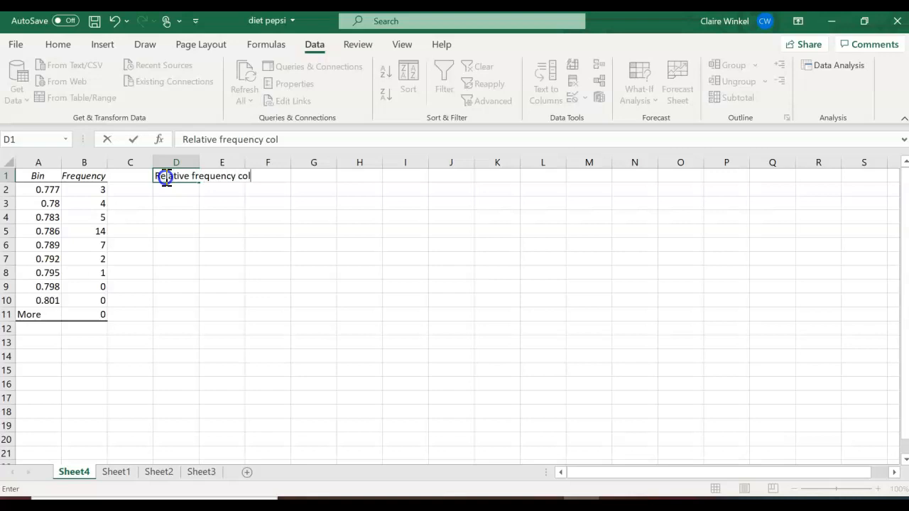
{"action": "type", "text": "umn (percent "}
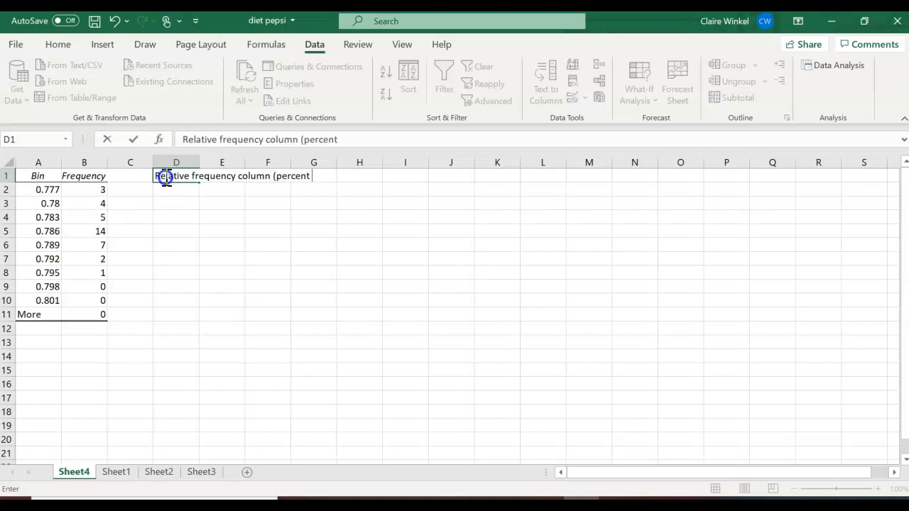
{"action": "type", "text": "column"}
{"action": "key", "text": "Return"}
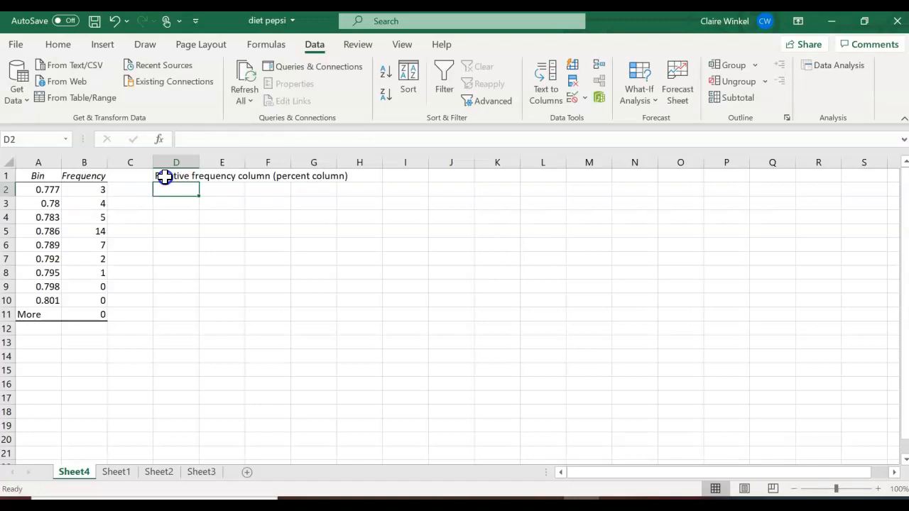
{"action": "left_click", "coordinate": [42, 340]}
{"action": "type", "text": "total"}
{"action": "key", "text": "Tab"}
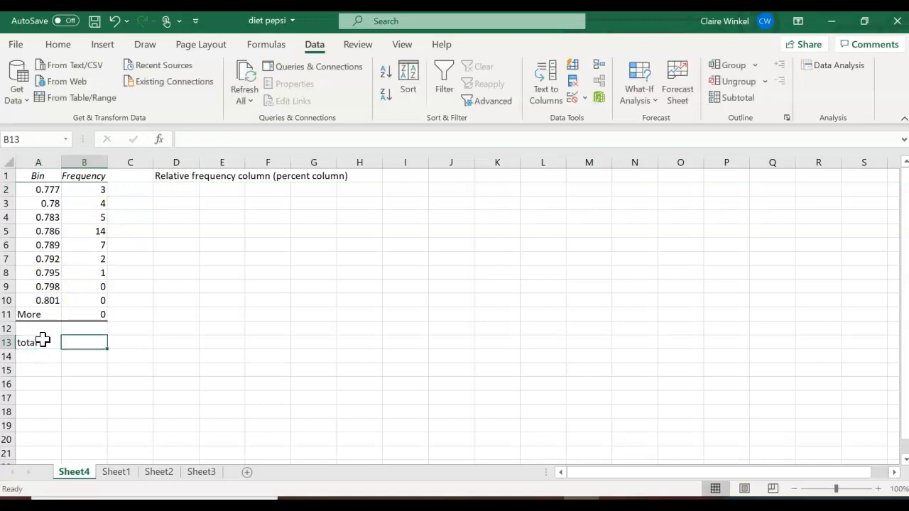
{"action": "type", "text": "=sum("}
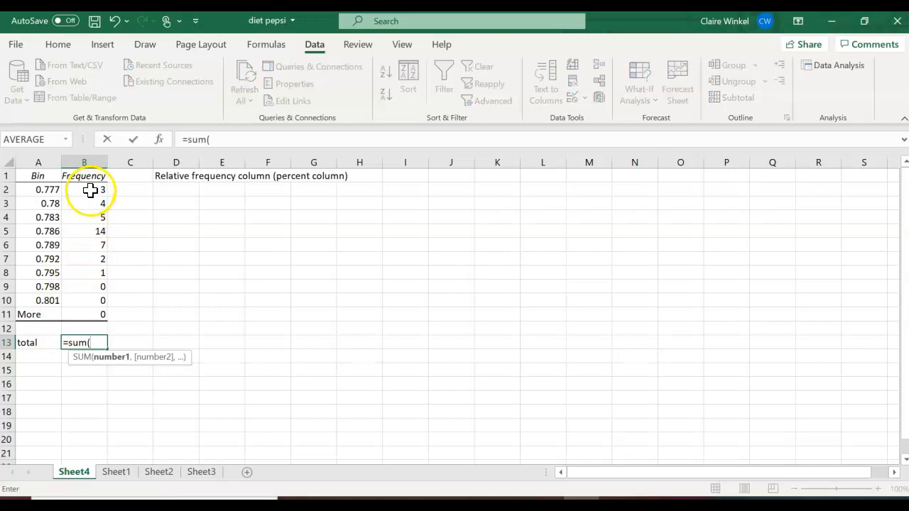
{"action": "left_click_drag", "start_coordinate": [89, 189], "coordinate": [96, 274]}
{"action": "key", "text": "Return"}
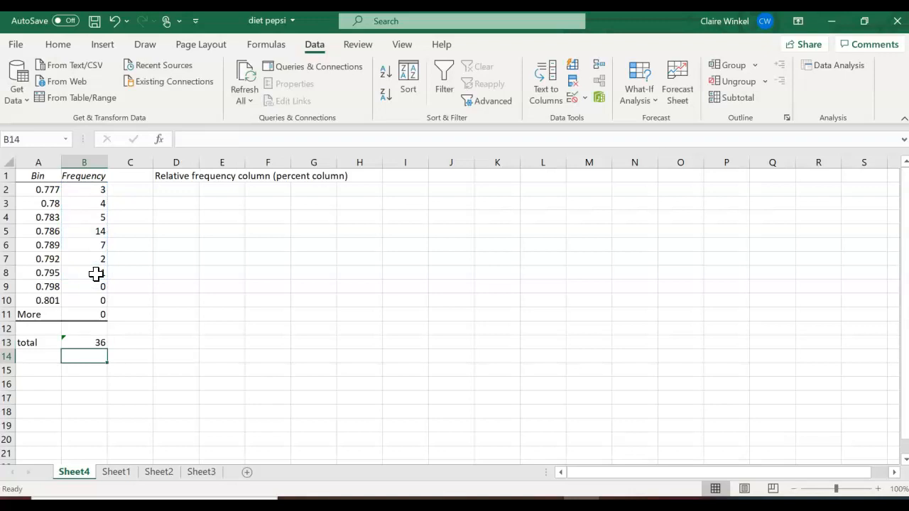
{"action": "left_click", "coordinate": [174, 192]}
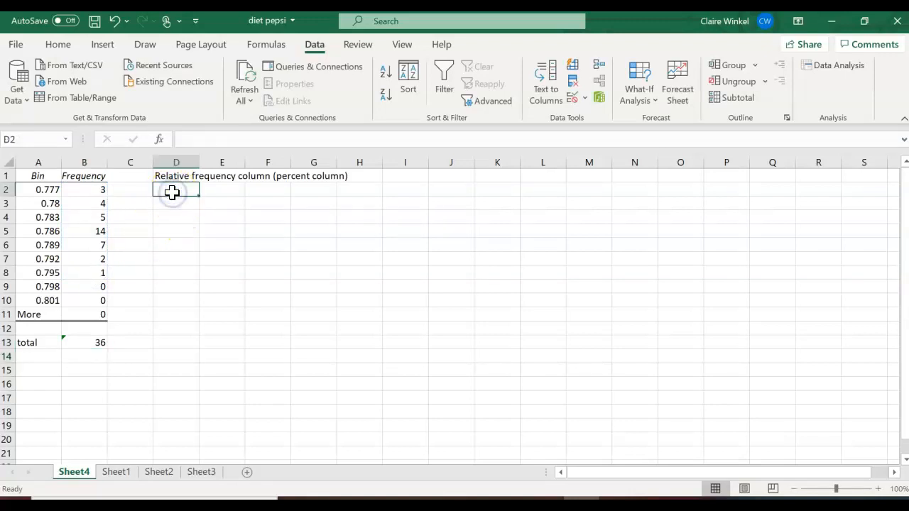
Enter the relative frequency formula =B2/$B$13 in D2.
{"action": "type", "text": "="}
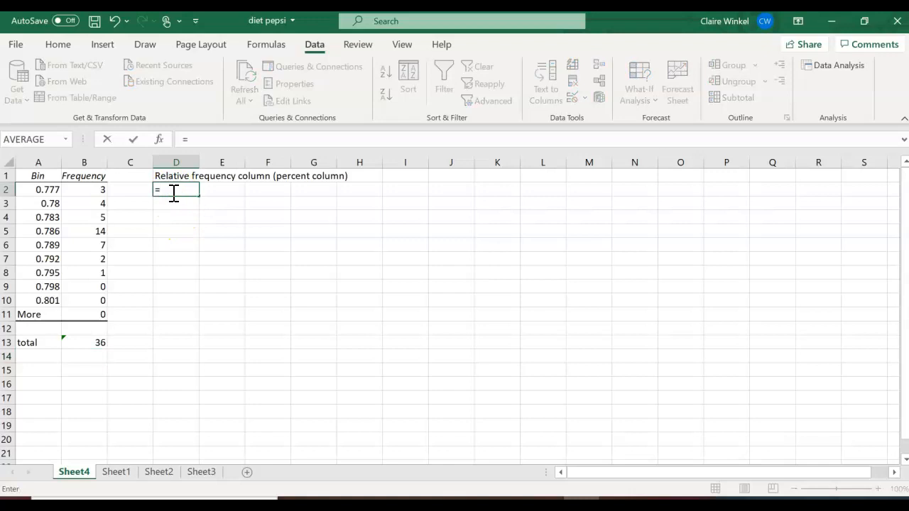
{"action": "left_click", "coordinate": [94, 191]}
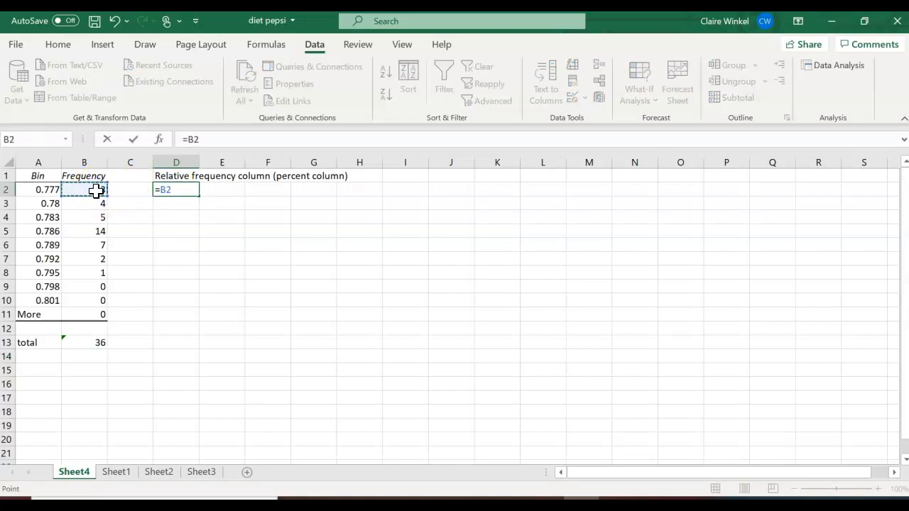
{"action": "type", "text": "/"}
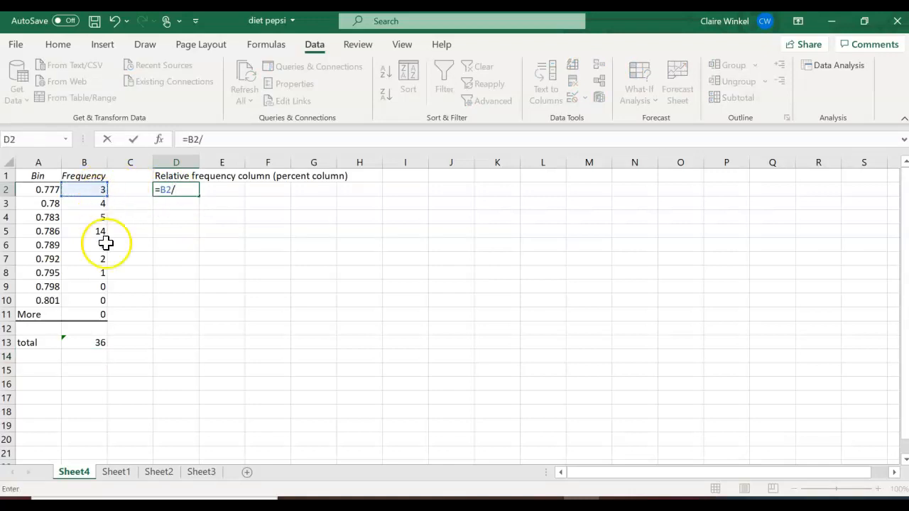
{"action": "left_click", "coordinate": [94, 343]}
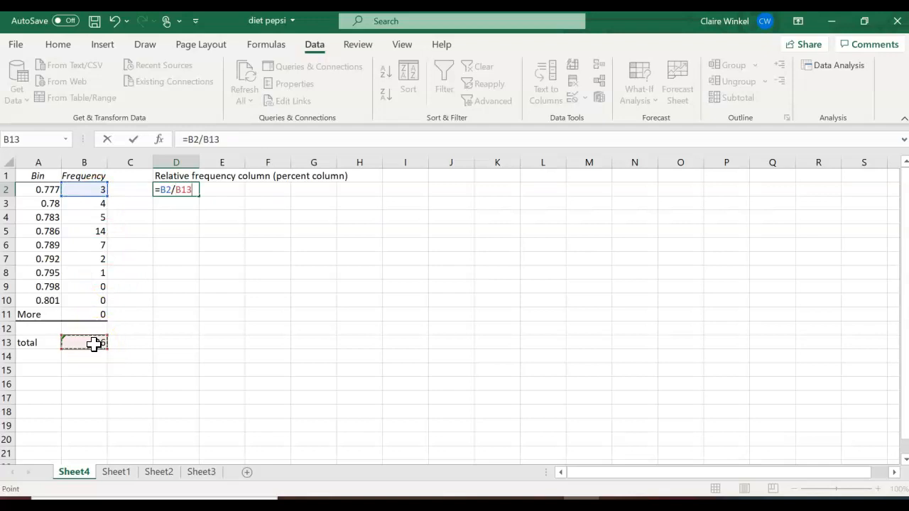
{"action": "key", "text": "Left"}
{"action": "key", "text": "Right"}
{"action": "left_click", "coordinate": [179, 186]}
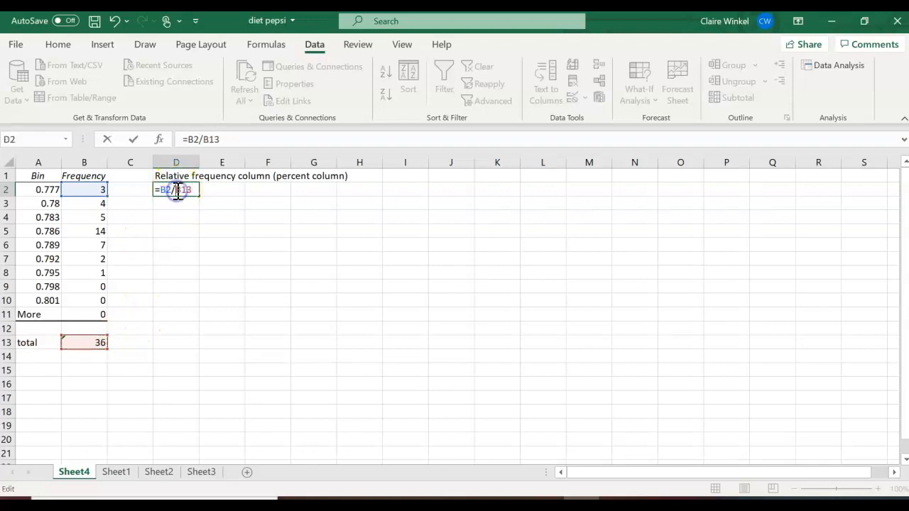
{"action": "type", "text": "$"}
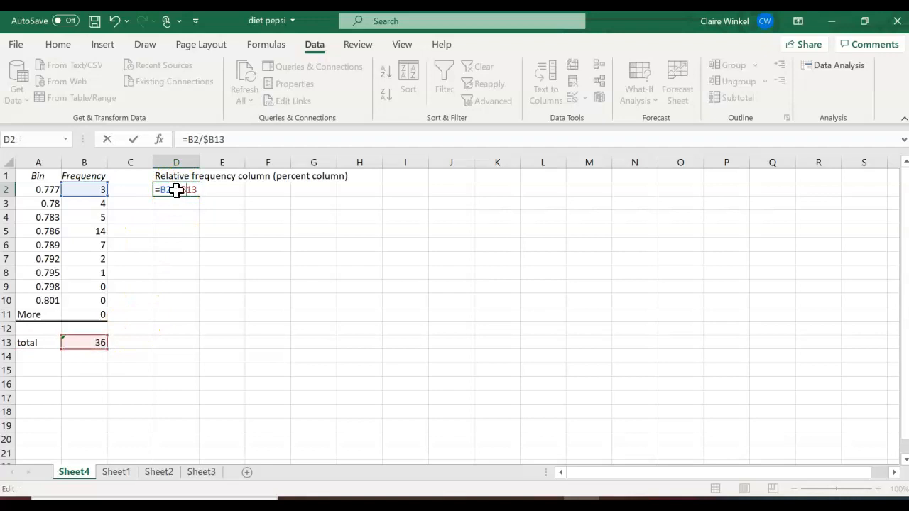
{"action": "key", "text": "Right"}
{"action": "type", "text": "$"}
{"action": "key", "text": "Return"}
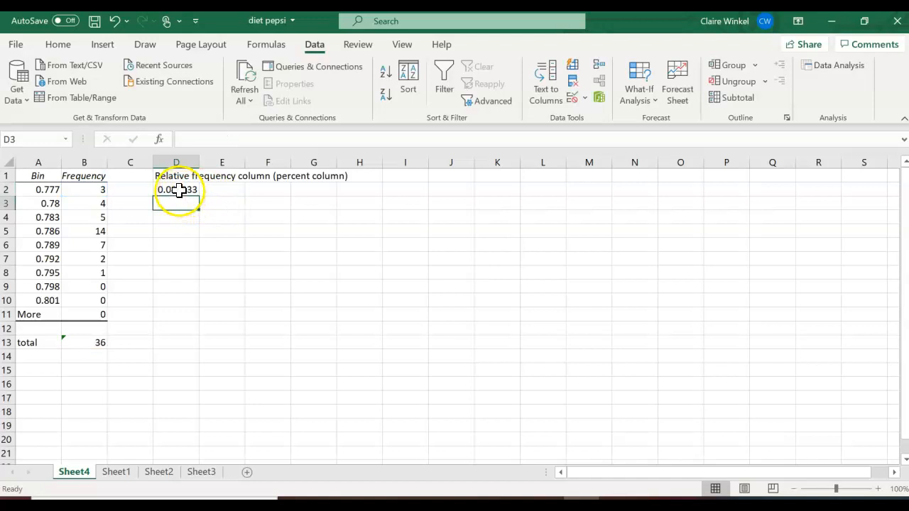
Fill the relative frequency formula down from D2 to D11.
{"action": "left_click", "coordinate": [177, 189]}
{"action": "left_click_drag", "start_coordinate": [199, 196], "coordinate": [183, 323]}
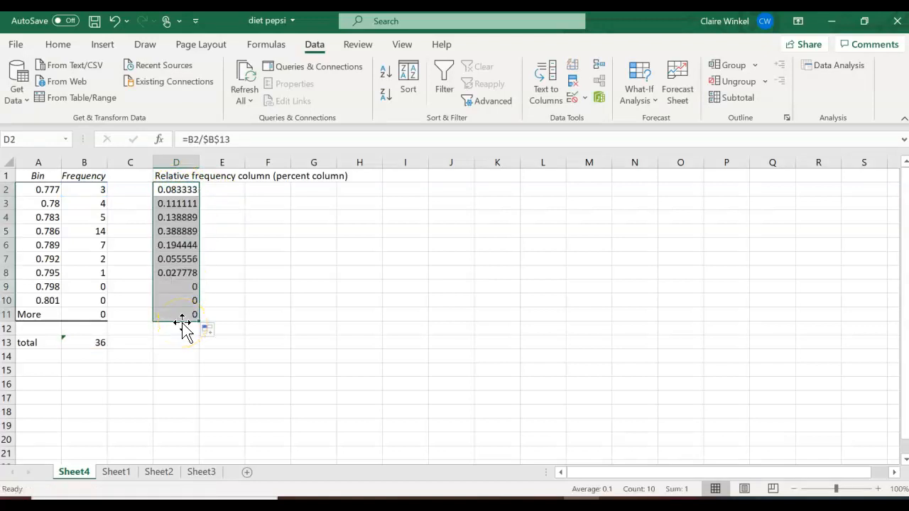
{"action": "left_click", "coordinate": [221, 190]}
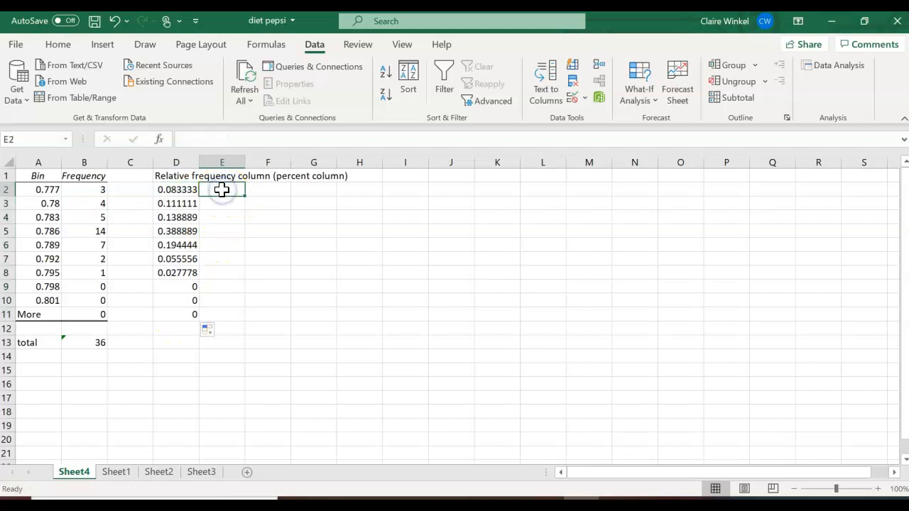
Enter =D2*100 in E2 and fill it down to E11.
{"action": "type", "text": "="}
{"action": "left_click", "coordinate": [173, 190]}
{"action": "type", "text": "*100"}
{"action": "key", "text": "Return"}
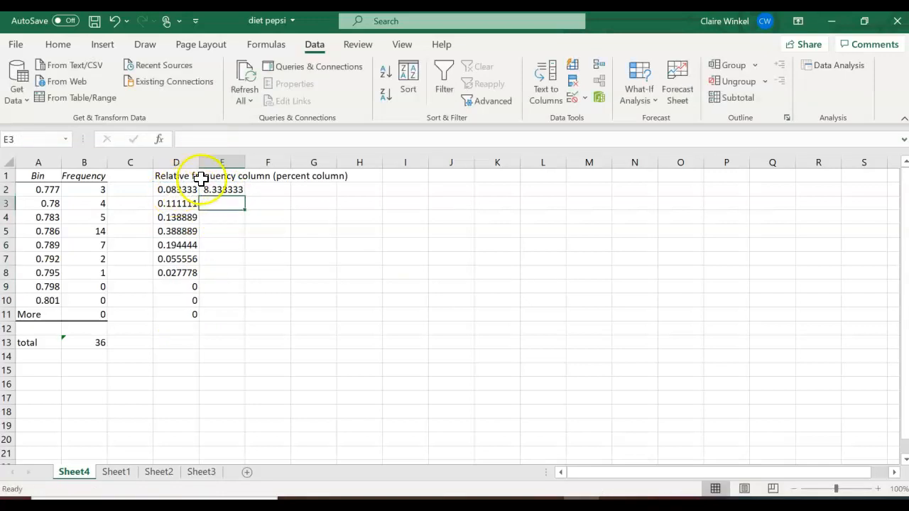
{"action": "left_click", "coordinate": [234, 190]}
{"action": "double_click", "coordinate": [245, 196]}
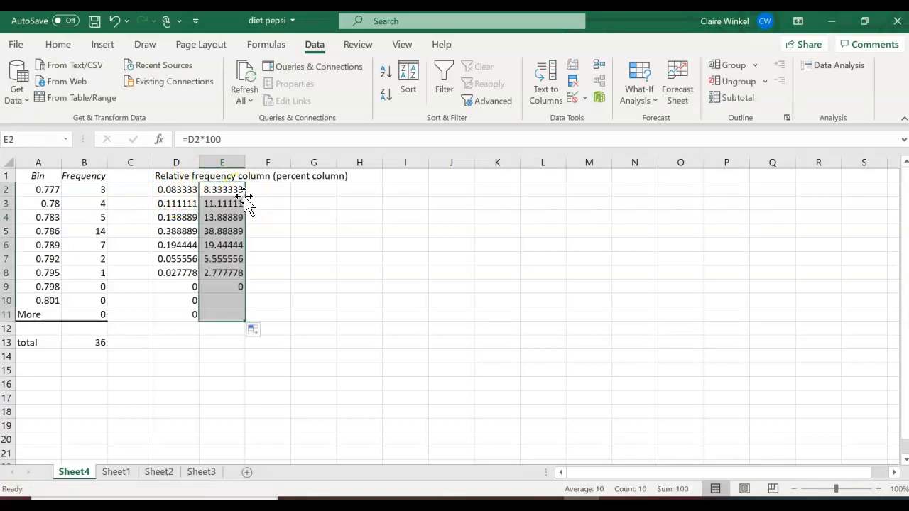
Label each row 'percents' in column F, from F2 to F11.
{"action": "left_click", "coordinate": [274, 190]}
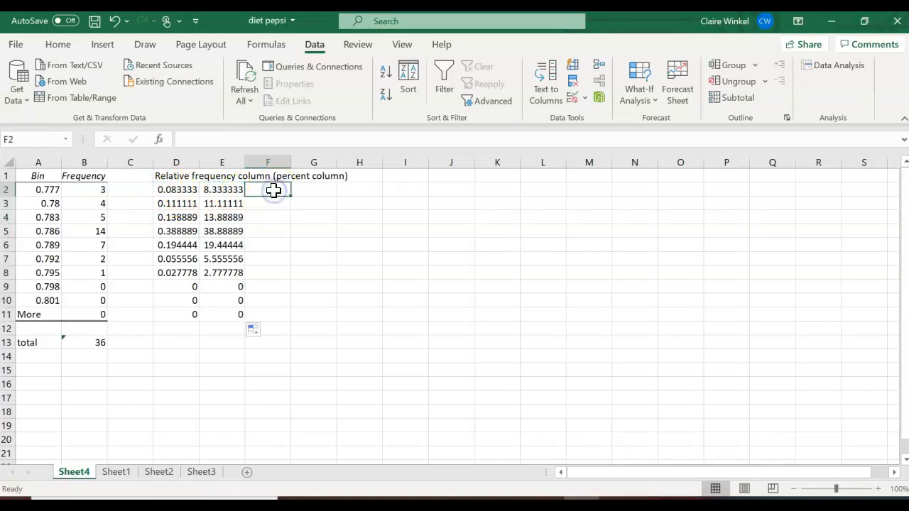
{"action": "type", "text": "percents"}
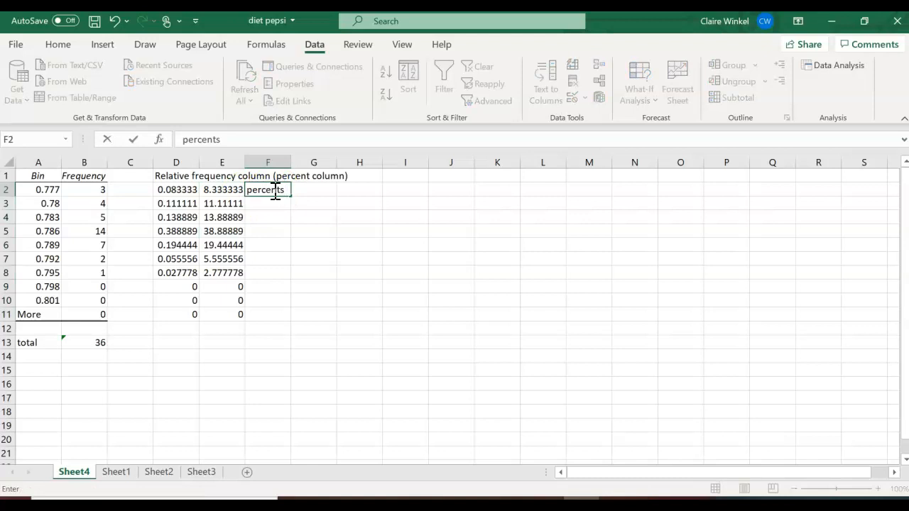
{"action": "double_click", "coordinate": [292, 196]}
{"action": "left_click", "coordinate": [353, 245]}
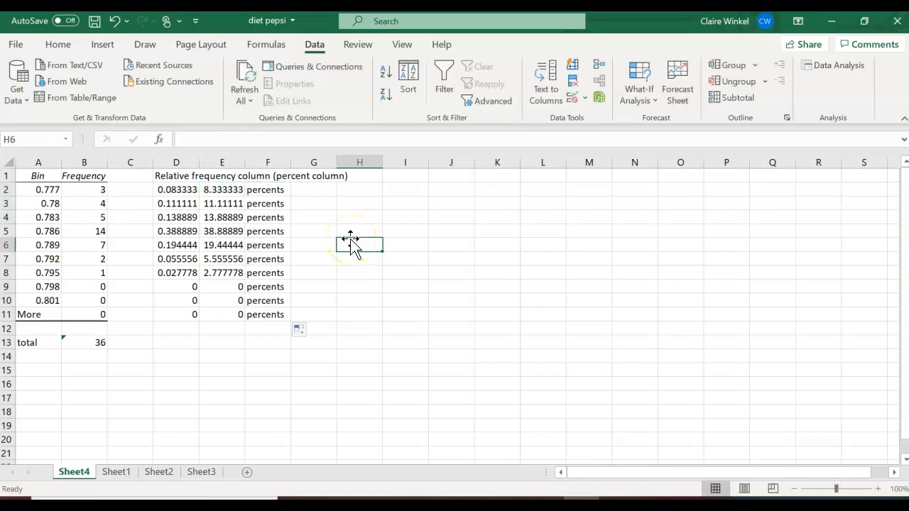